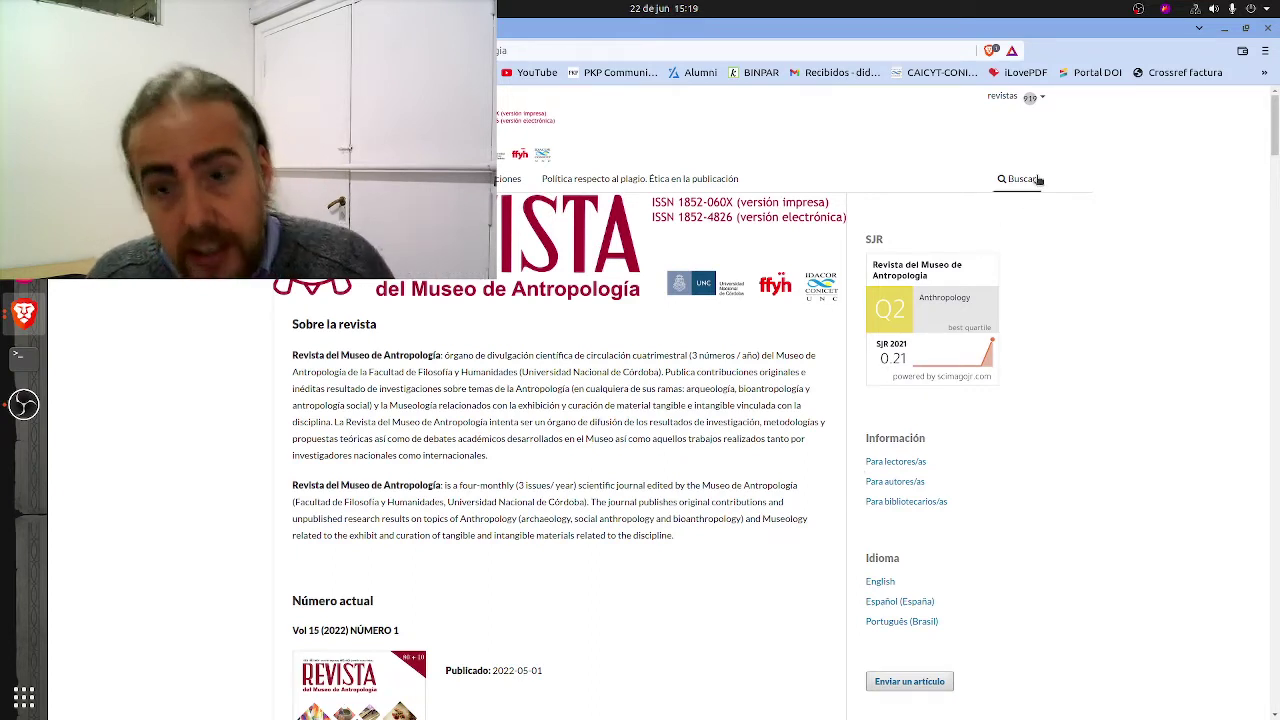
Open the journal's dashboard and go to the installed plugins (Módulos) list in the website settings.
{"action": "mouse_move", "coordinate": [1035, 97]}
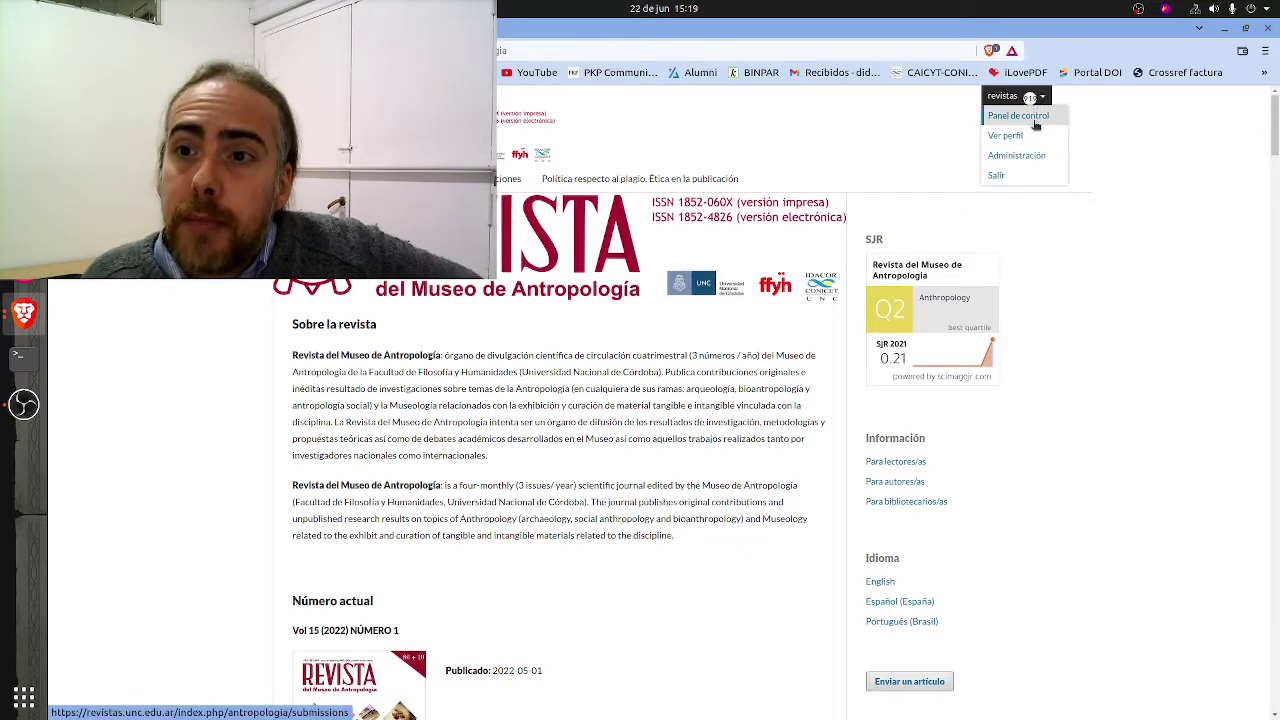
{"action": "left_click", "coordinate": [1035, 124]}
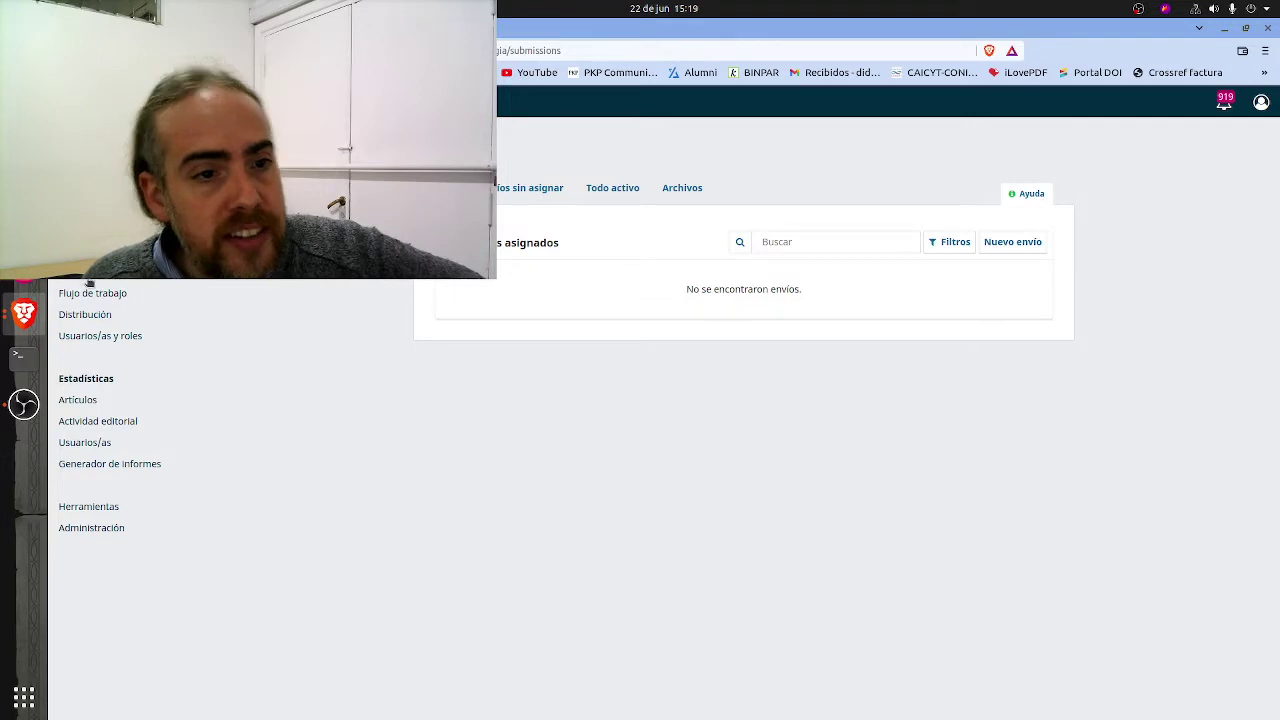
{"action": "left_click", "coordinate": [89, 284]}
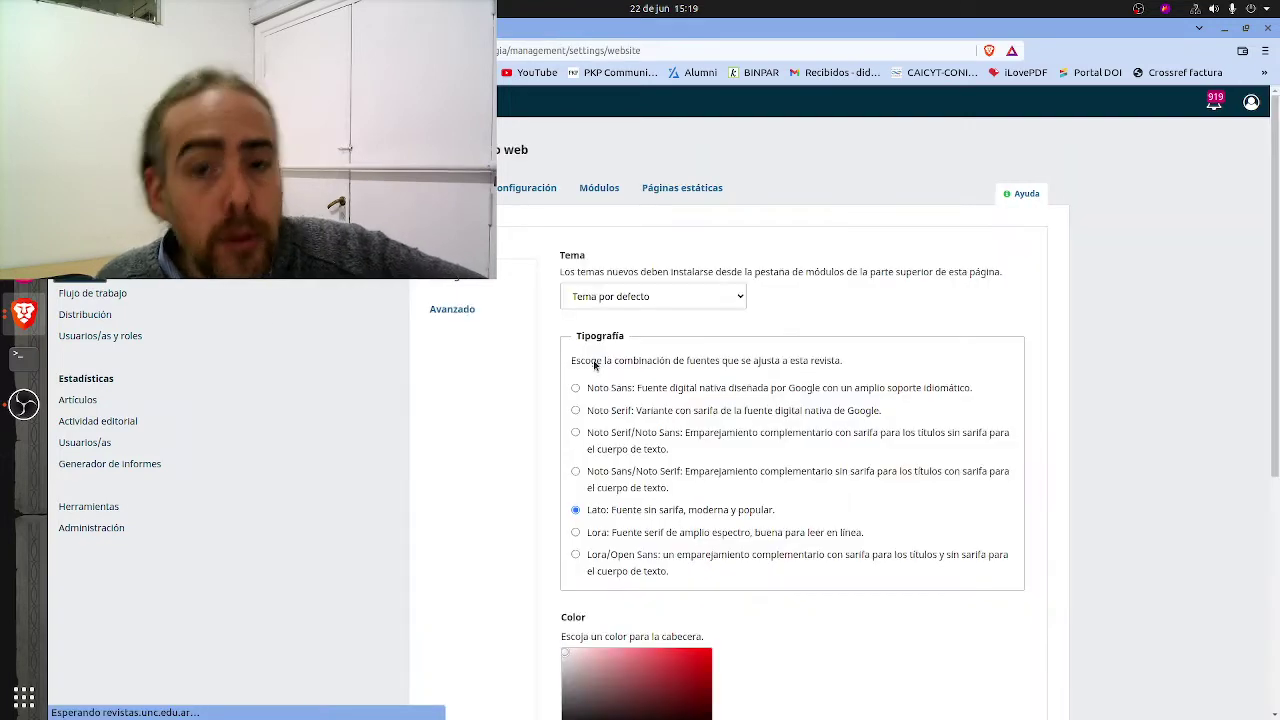
{"action": "left_click", "coordinate": [599, 188]}
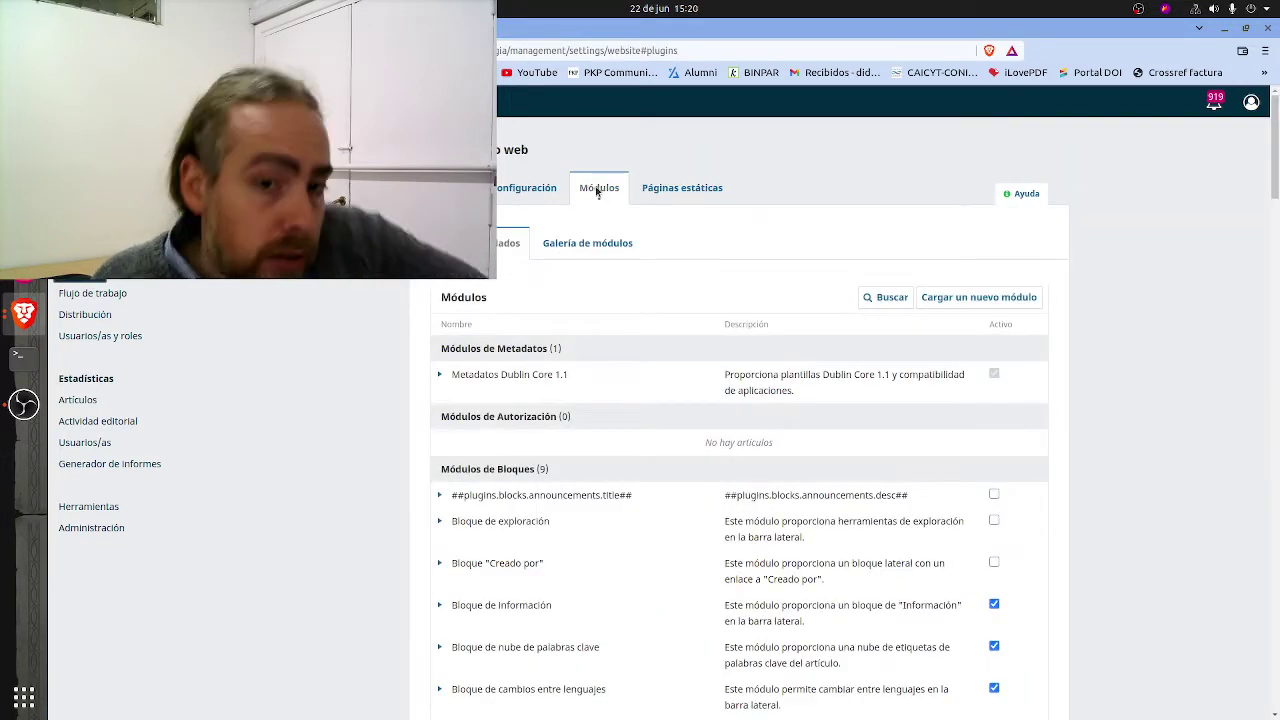
Find the DOI plugin under Módulos de Identificador Público, check that it is enabled and open its settings.
{"action": "left_click_drag", "start_coordinate": [1271, 183], "coordinate": [1249, 594]}
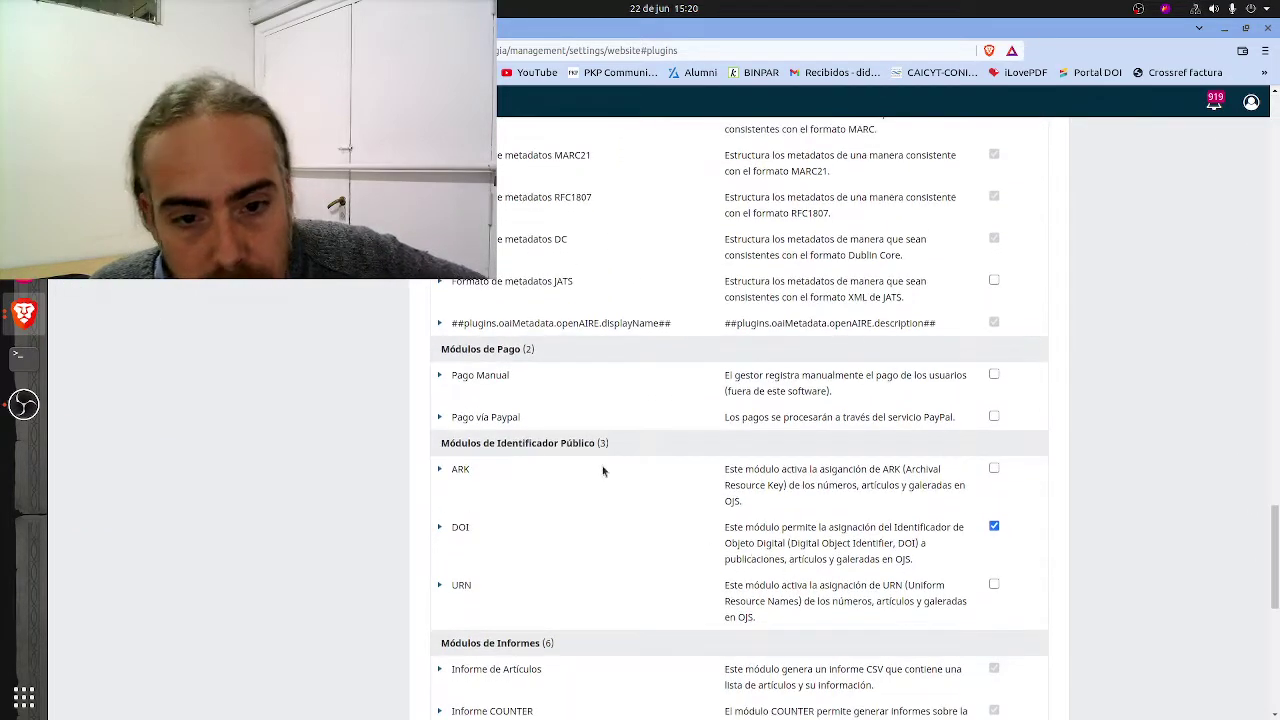
{"action": "left_click_drag", "start_coordinate": [484, 443], "coordinate": [532, 443]}
{"action": "scroll", "coordinate": [964, 468], "scroll_direction": "down", "scroll_amount": 2}
{"action": "left_click_drag", "start_coordinate": [1010, 420], "coordinate": [495, 420]}
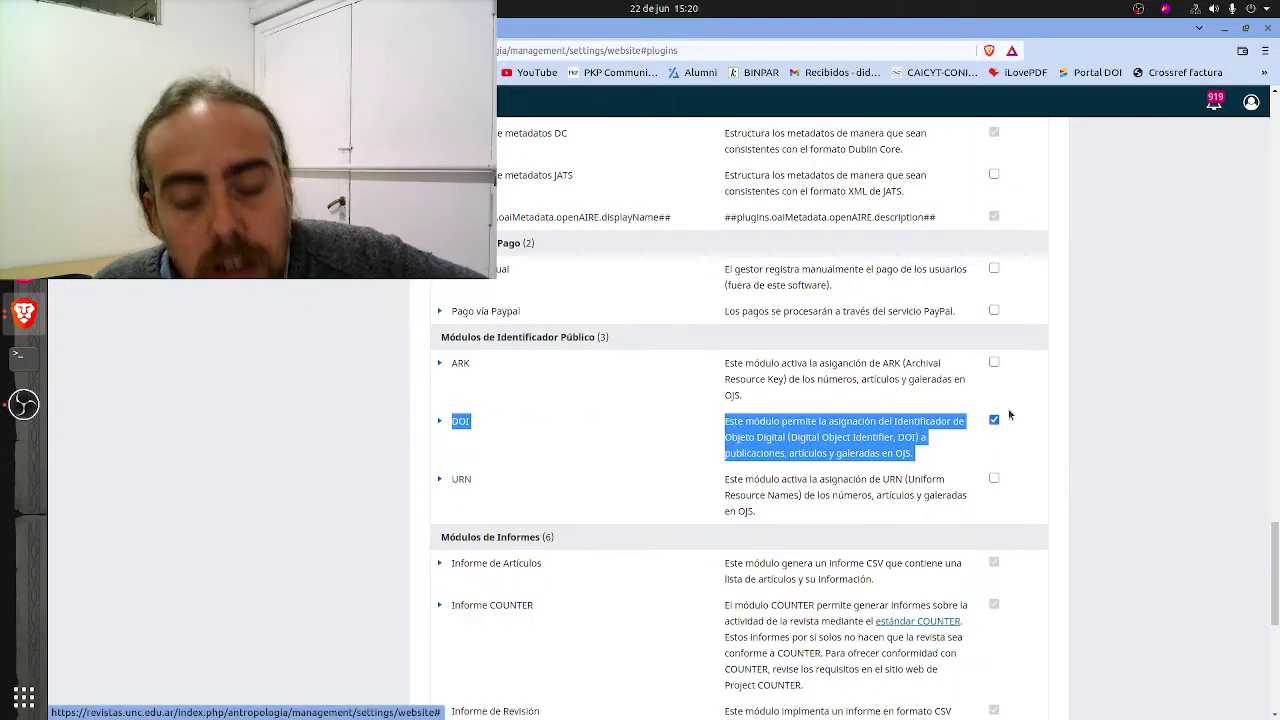
{"action": "left_click", "coordinate": [1072, 418]}
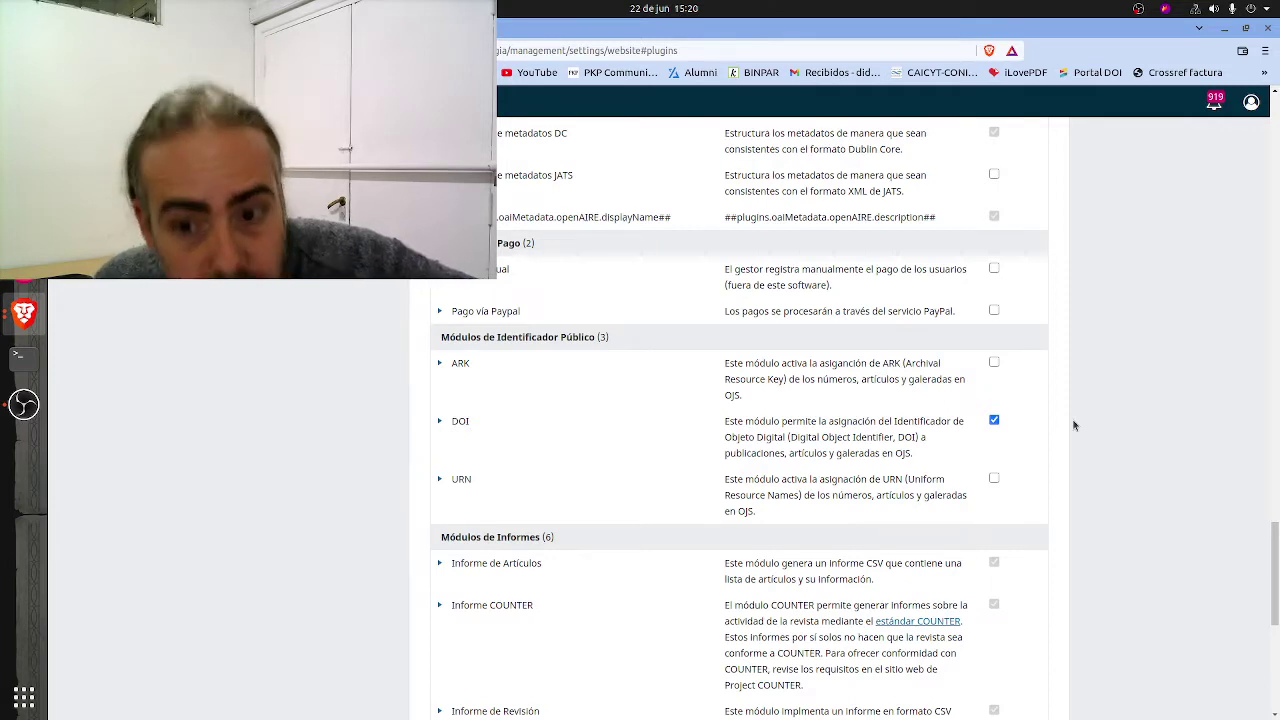
{"action": "left_click_drag", "start_coordinate": [937, 458], "coordinate": [455, 418]}
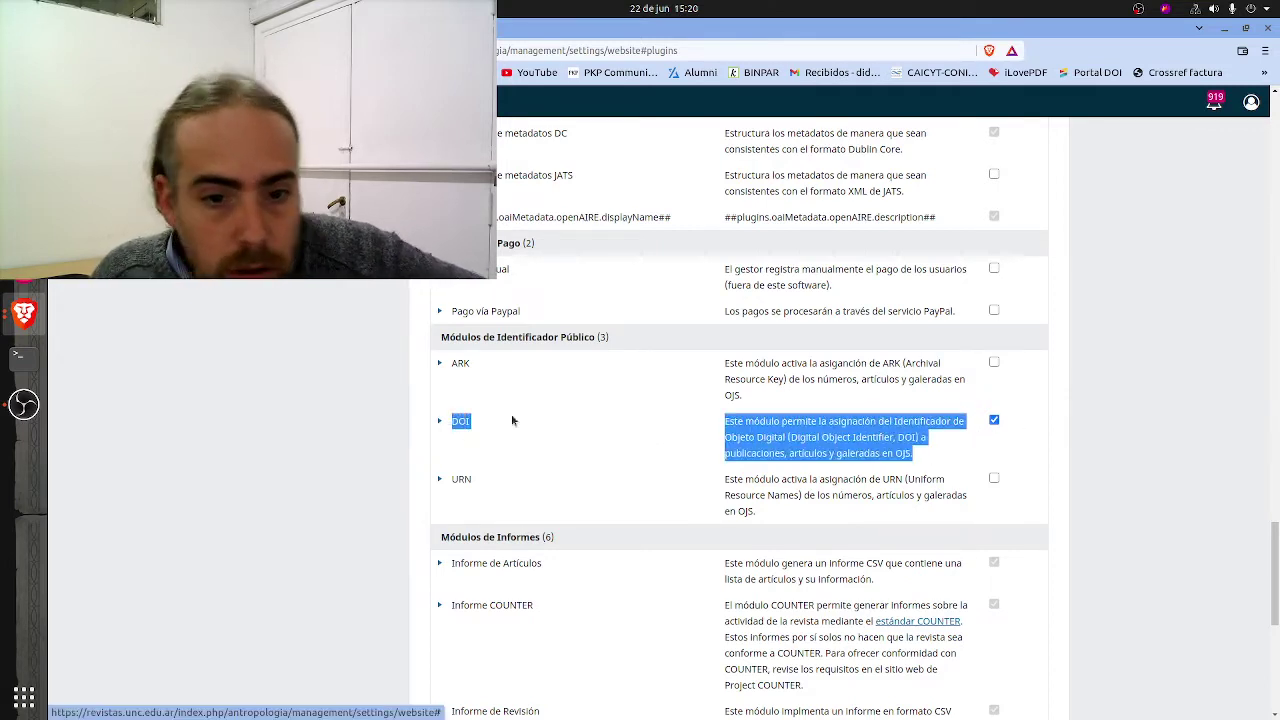
{"action": "left_click", "coordinate": [1088, 420]}
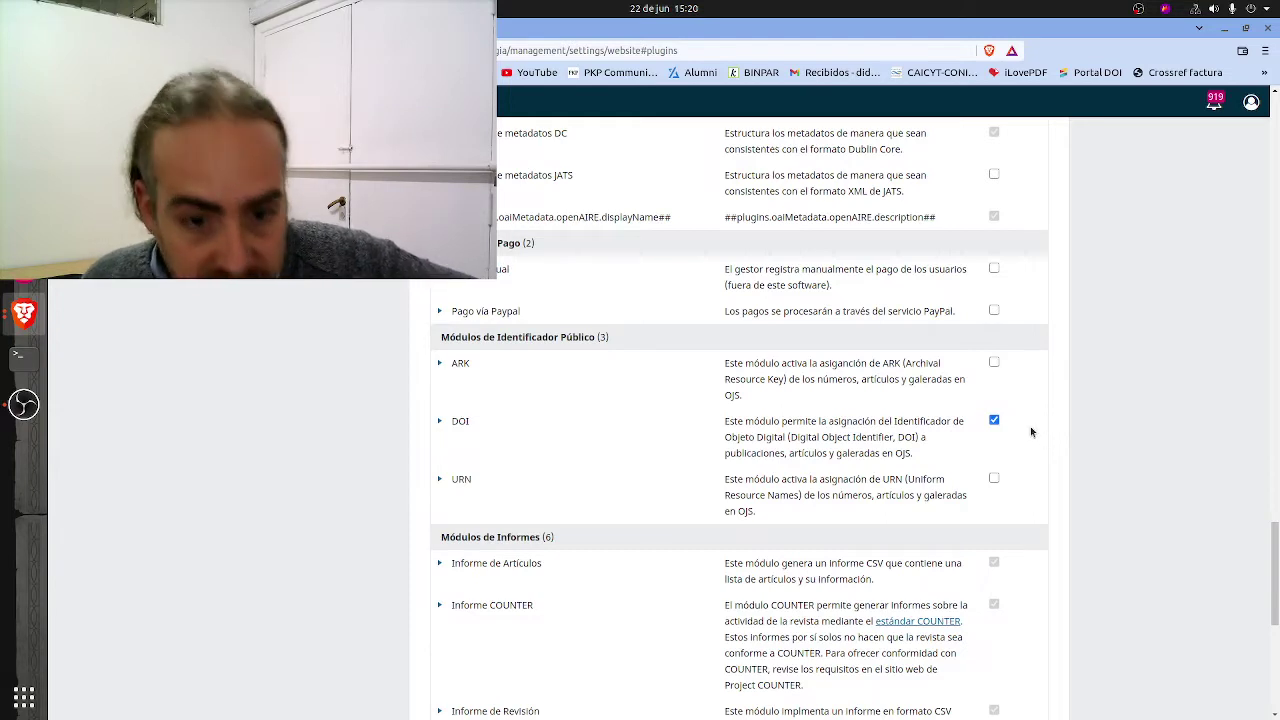
{"action": "left_click", "coordinate": [438, 422]}
{"action": "left_click", "coordinate": [460, 476]}
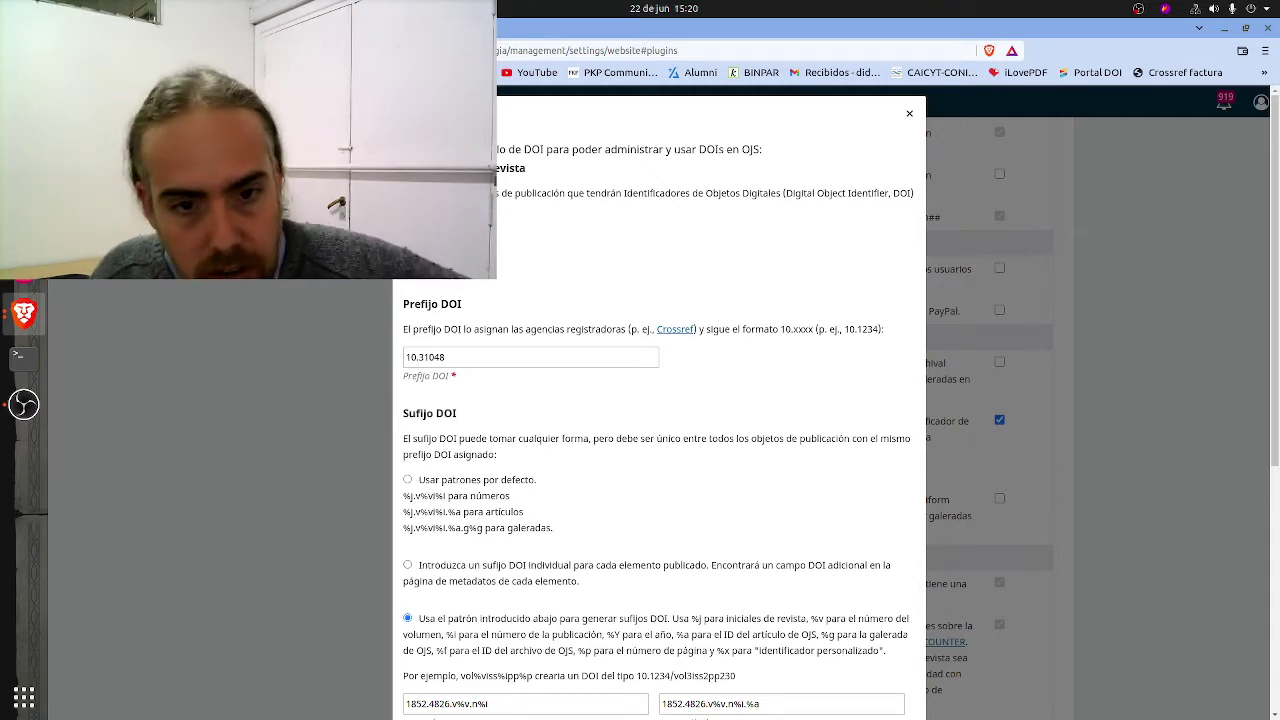
Review the Prefijo DOI and Sufijo DOI sections in the DOI plugin settings.
{"action": "left_click_drag", "start_coordinate": [420, 306], "coordinate": [444, 307]}
{"action": "left_click", "coordinate": [444, 307]}
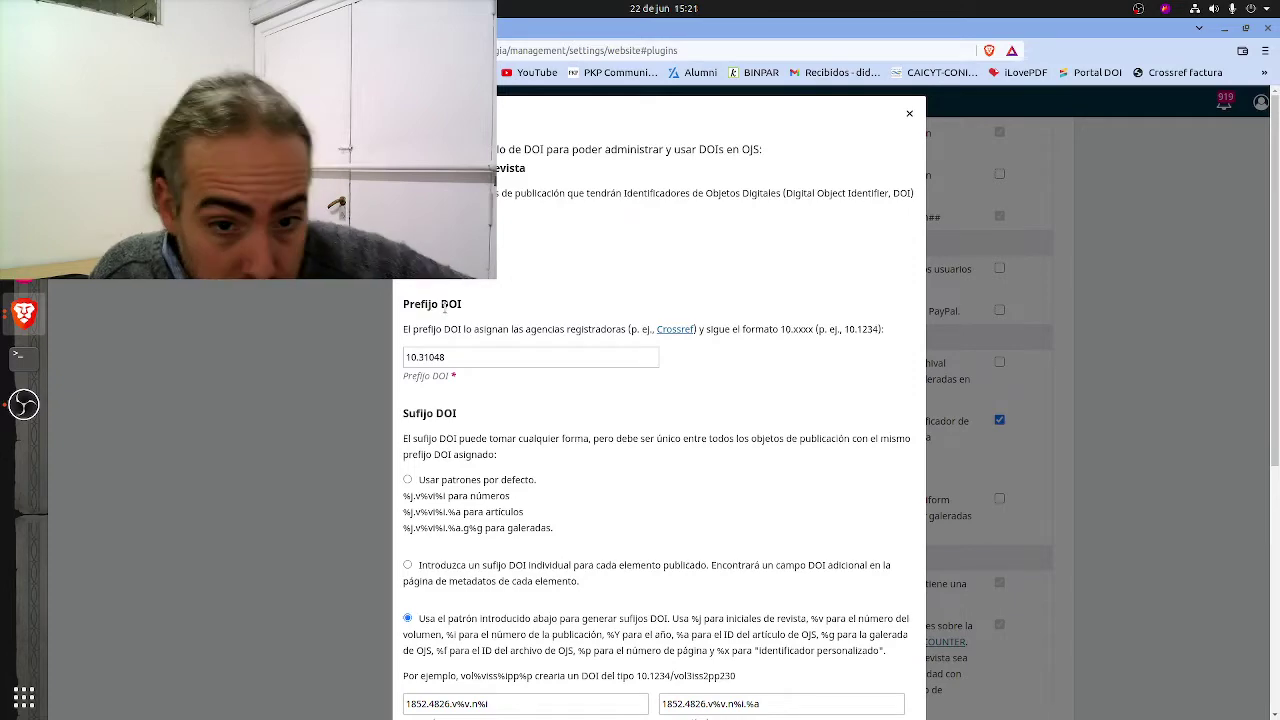
{"action": "double_click", "coordinate": [446, 306]}
{"action": "left_click", "coordinate": [468, 355]}
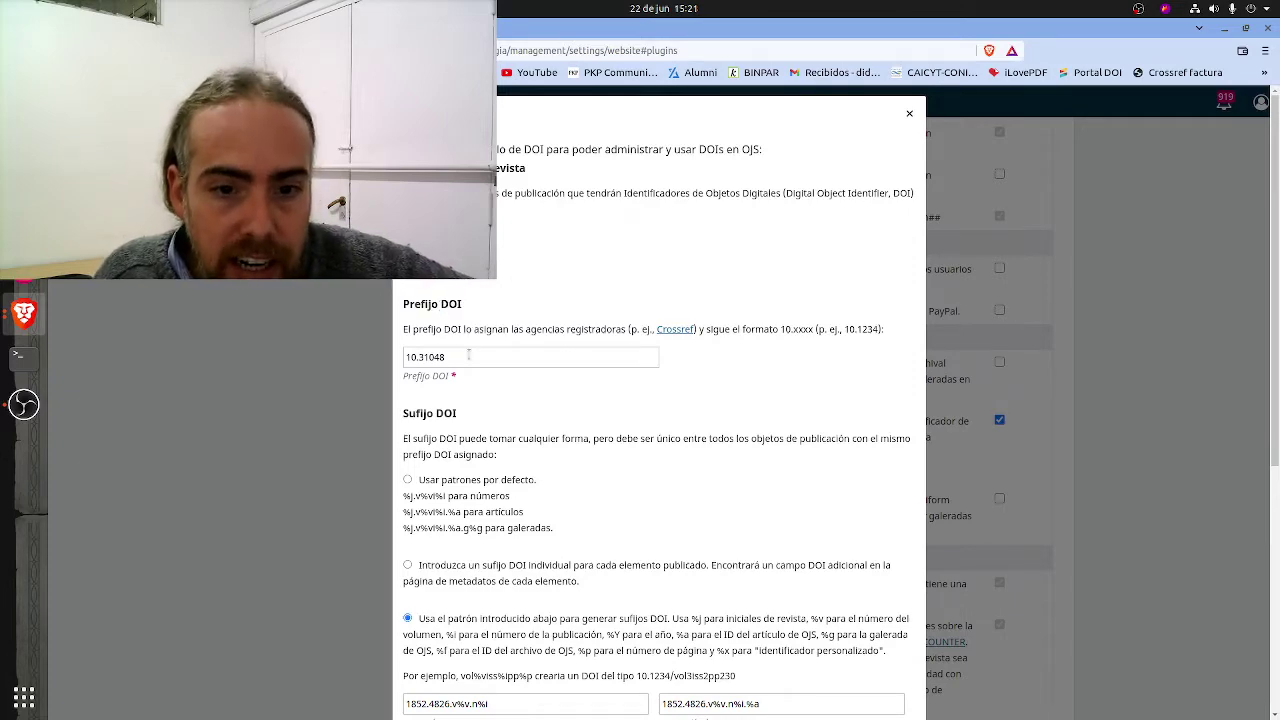
{"action": "scroll", "coordinate": [475, 350], "scroll_direction": "down", "scroll_amount": 1}
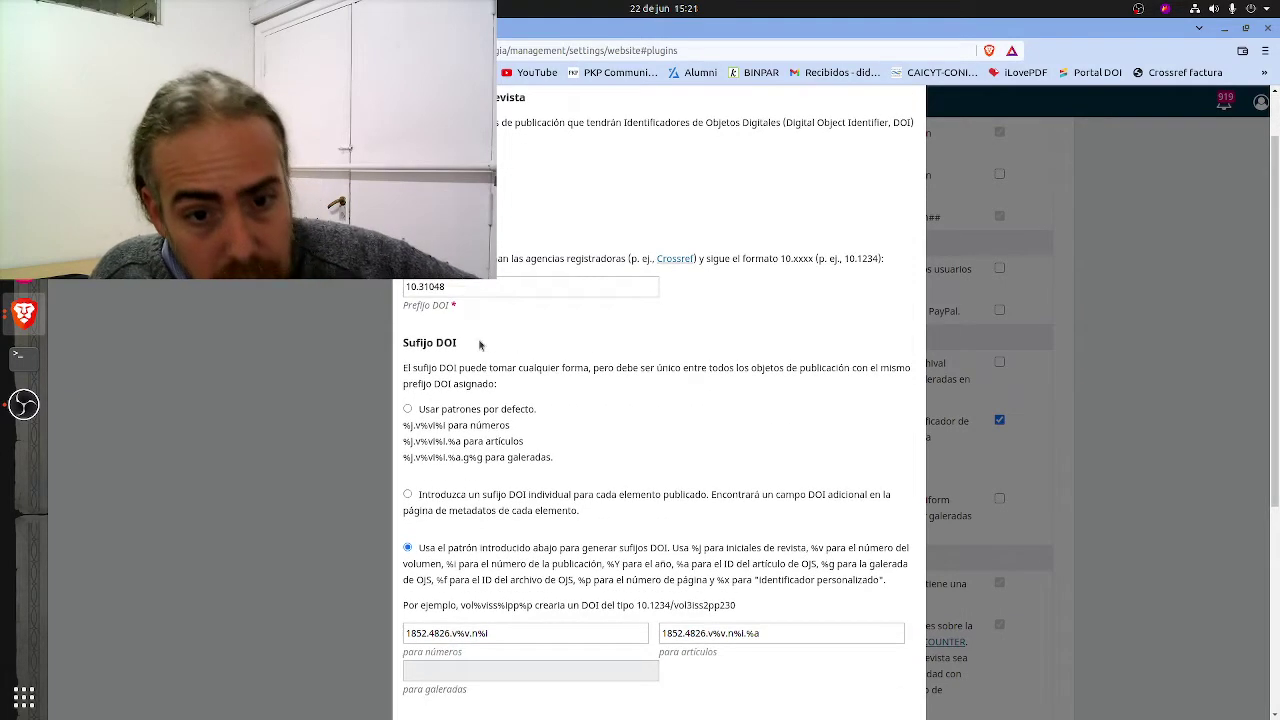
{"action": "left_click_drag", "start_coordinate": [463, 343], "coordinate": [403, 343]}
{"action": "left_click", "coordinate": [437, 357]}
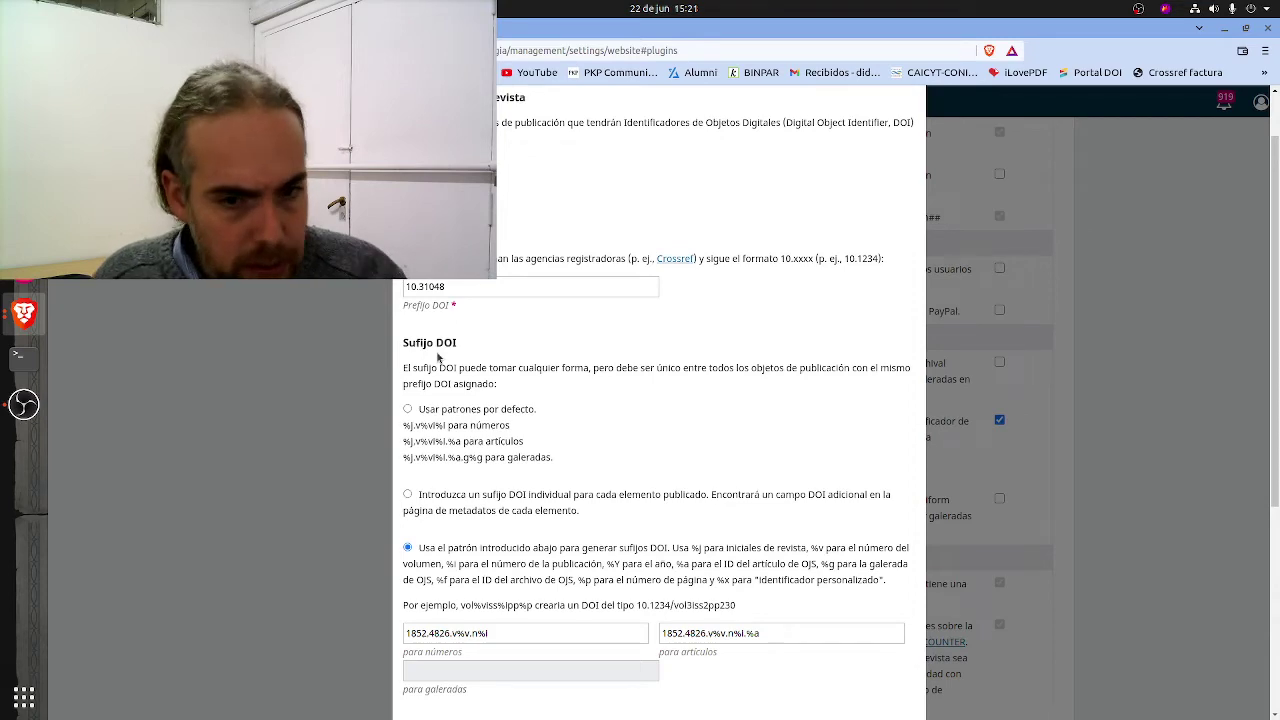
{"action": "scroll", "coordinate": [660, 400], "scroll_direction": "up", "scroll_amount": 1}
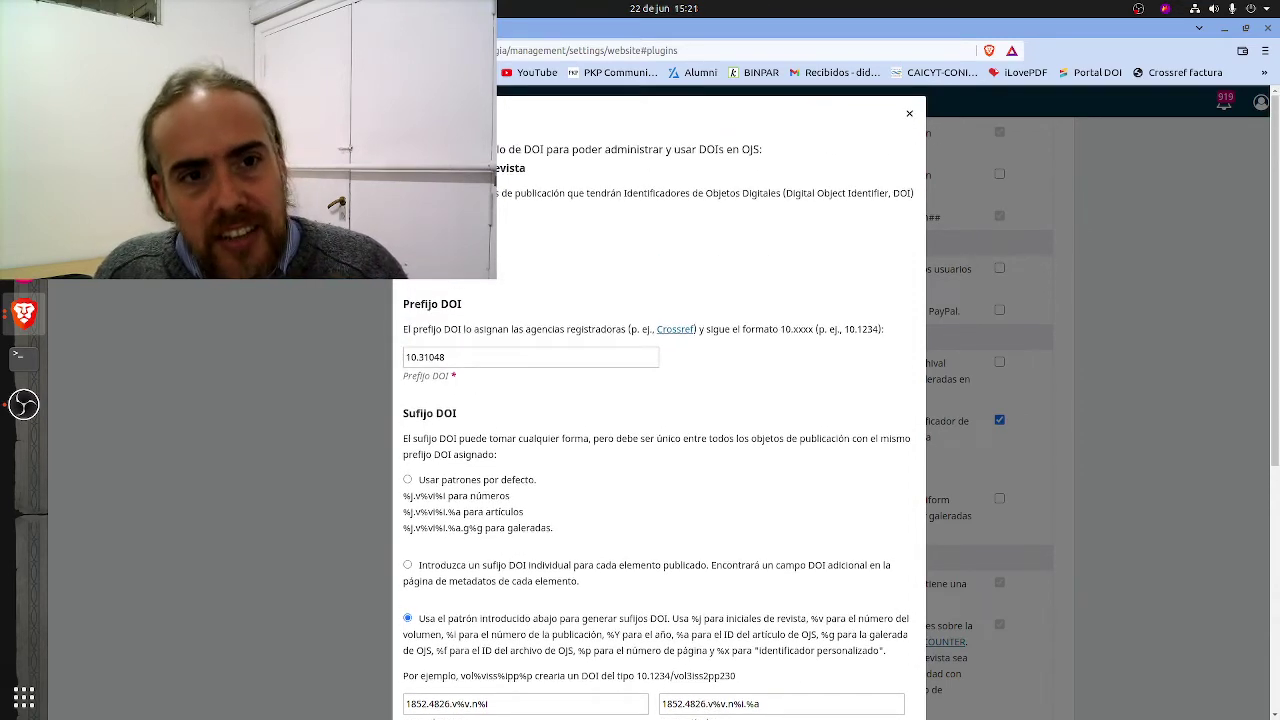
Search the Portal de Revistas page for "antrop" and open the Revista del Museo de Antropología.
{"action": "key", "text": "ctrl+t"}
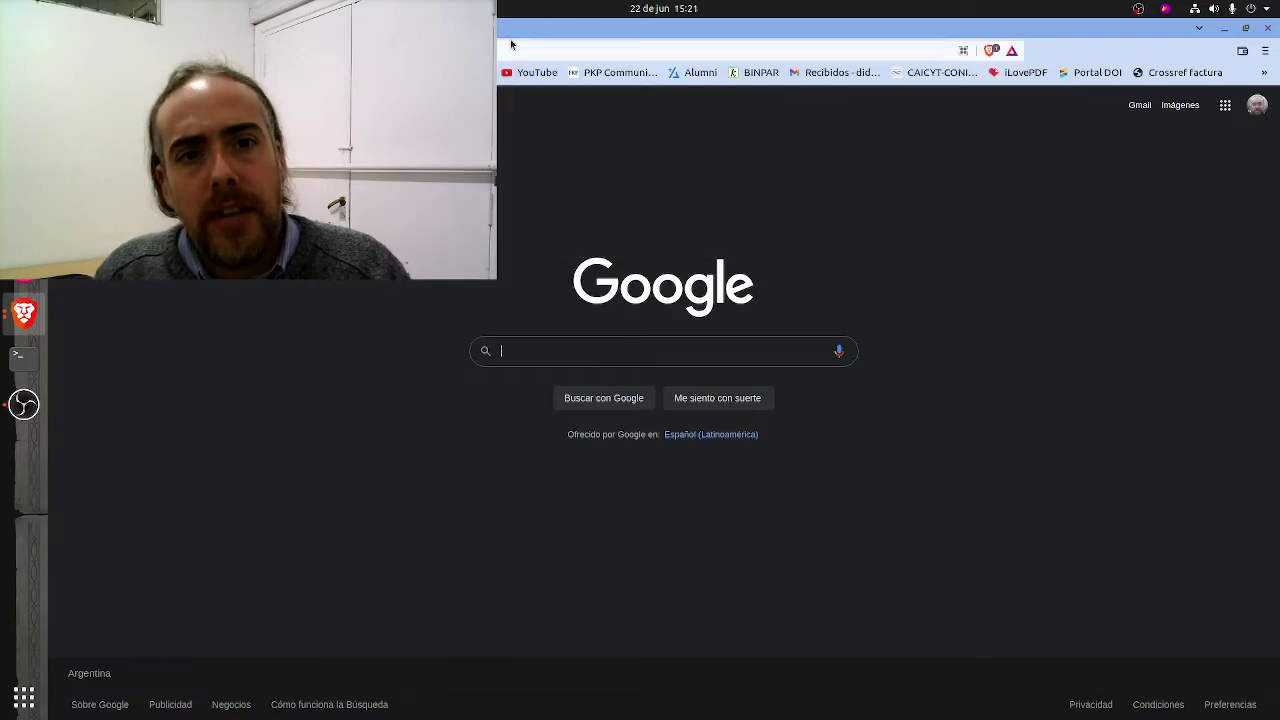
{"action": "key", "text": "ctrl+w"}
{"action": "key", "text": "ctrl+f"}
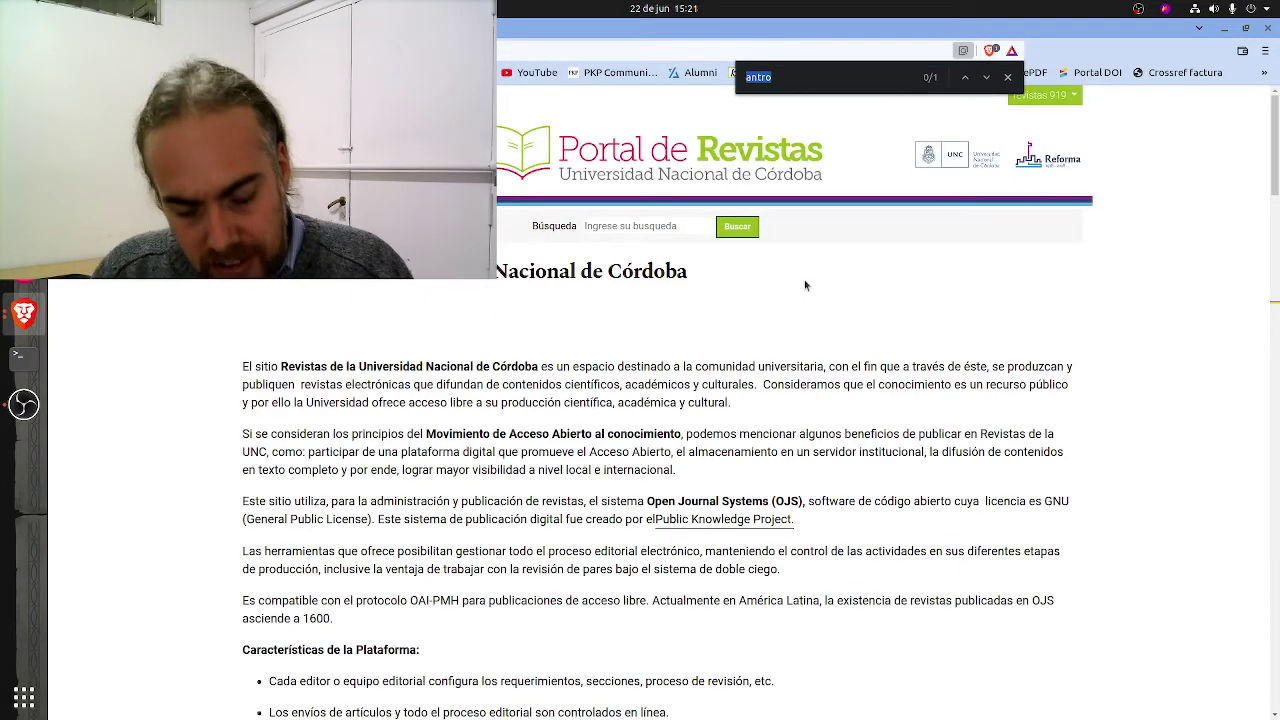
{"action": "type", "text": "antrop"}
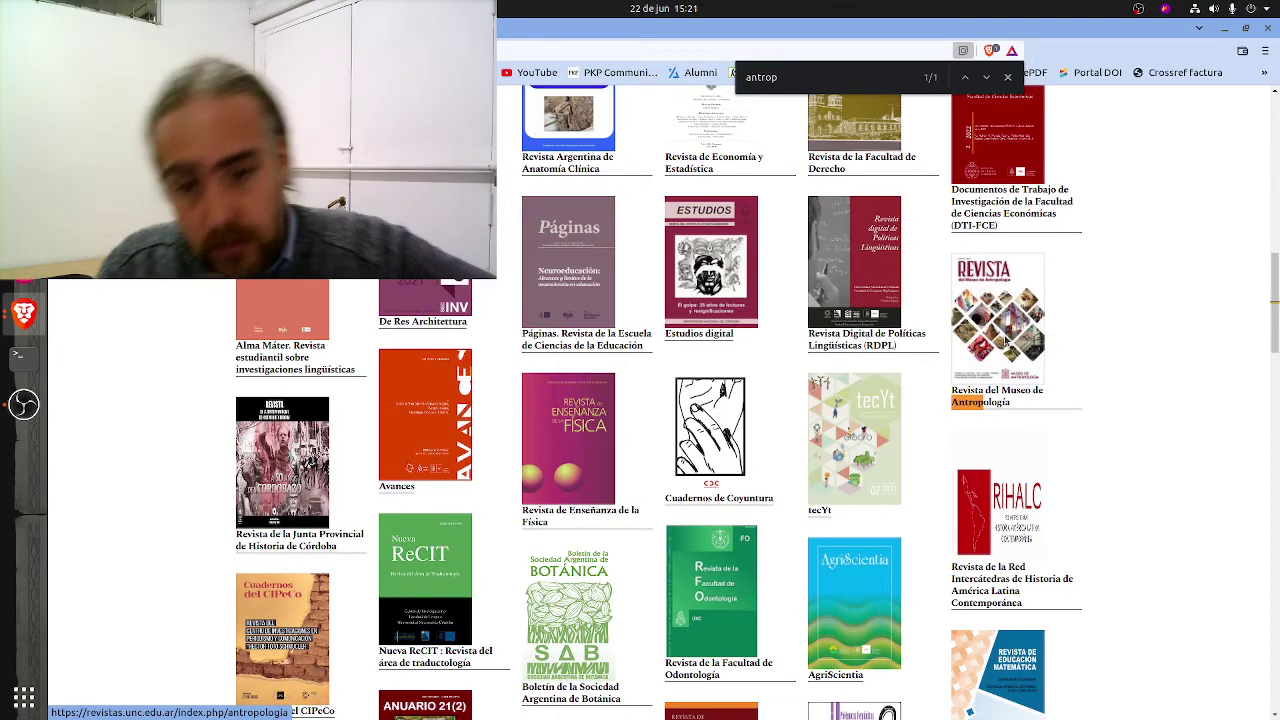
{"action": "left_click", "coordinate": [1005, 341]}
Open the first article in the Arqueología section of the journal's current issue.
{"action": "scroll", "coordinate": [668, 502], "scroll_direction": "down", "scroll_amount": 4}
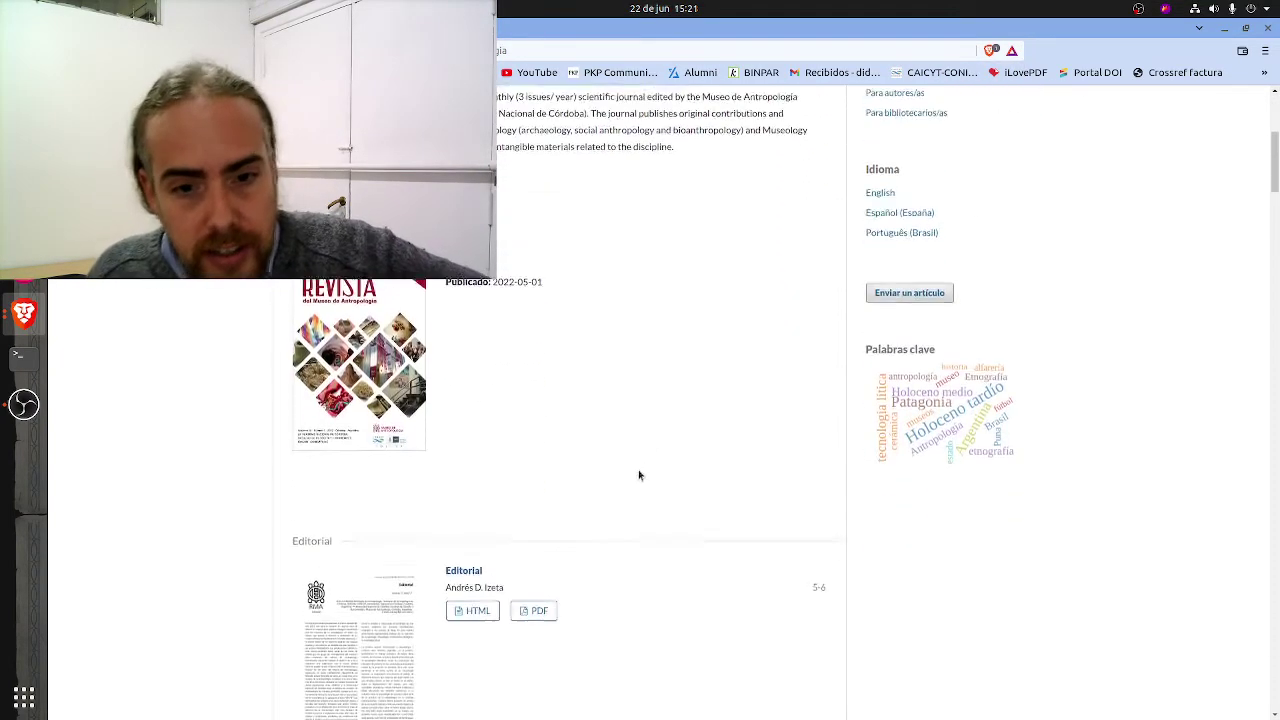
{"action": "scroll", "coordinate": [639, 475], "scroll_direction": "down", "scroll_amount": 4}
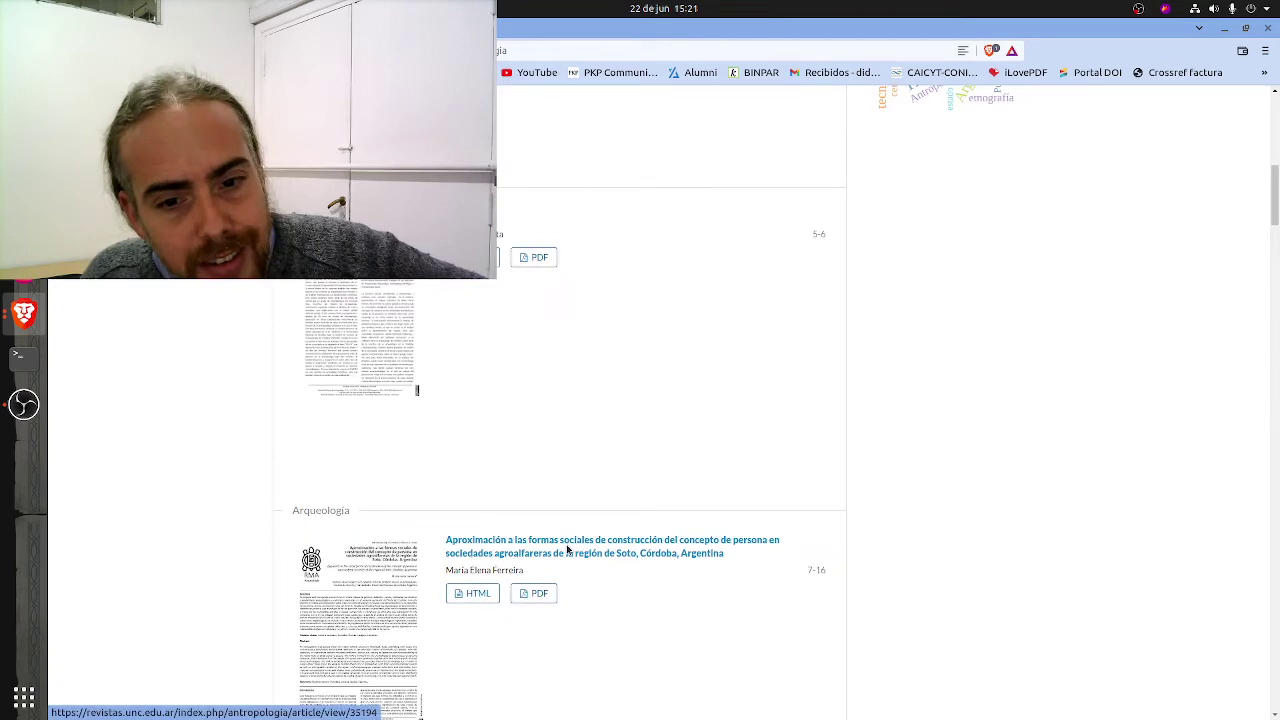
{"action": "left_click", "coordinate": [567, 548]}
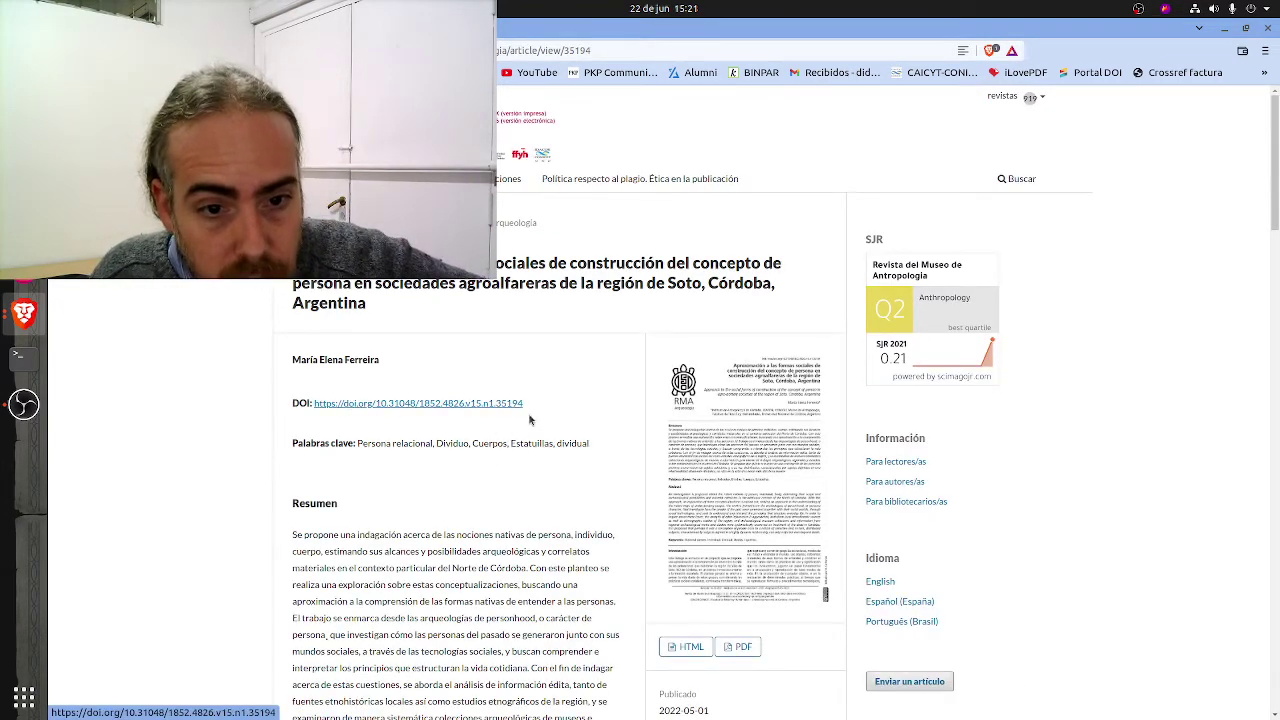
Examine the article's DOI link, distinguishing the resolver address, the prefix and the suffix.
{"action": "left_click_drag", "start_coordinate": [530, 418], "coordinate": [376, 412]}
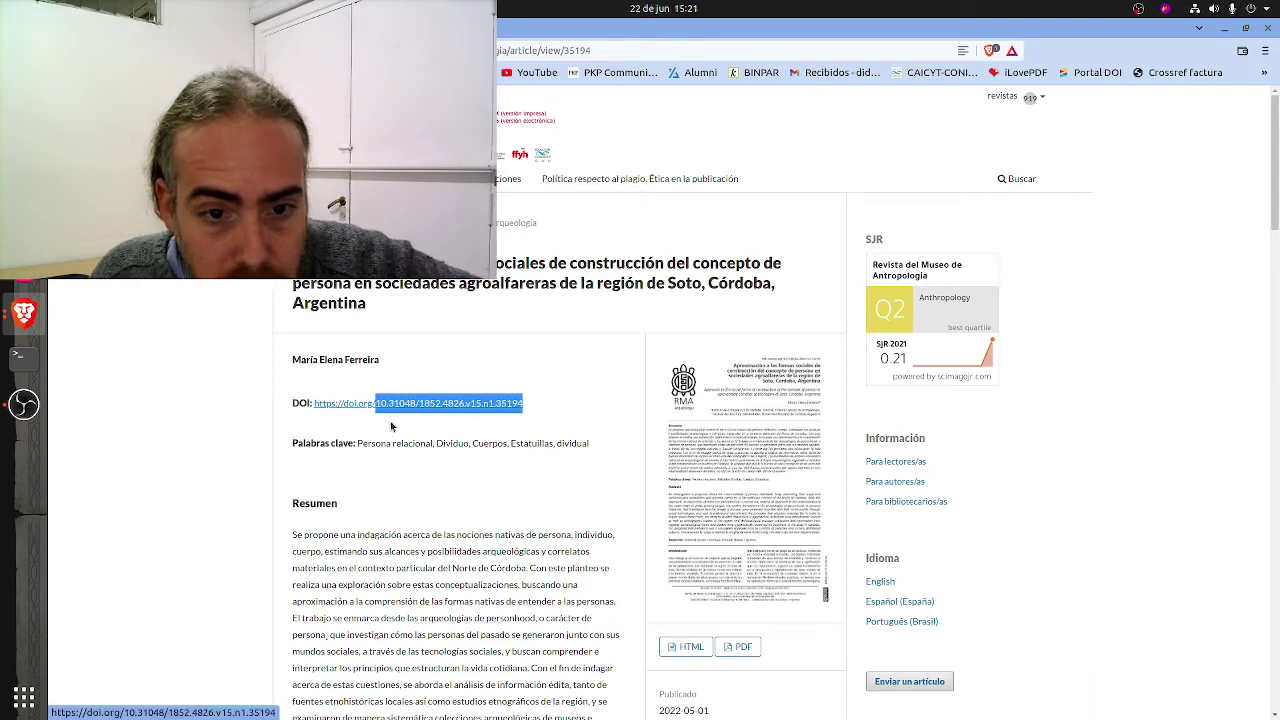
{"action": "left_click", "coordinate": [383, 408]}
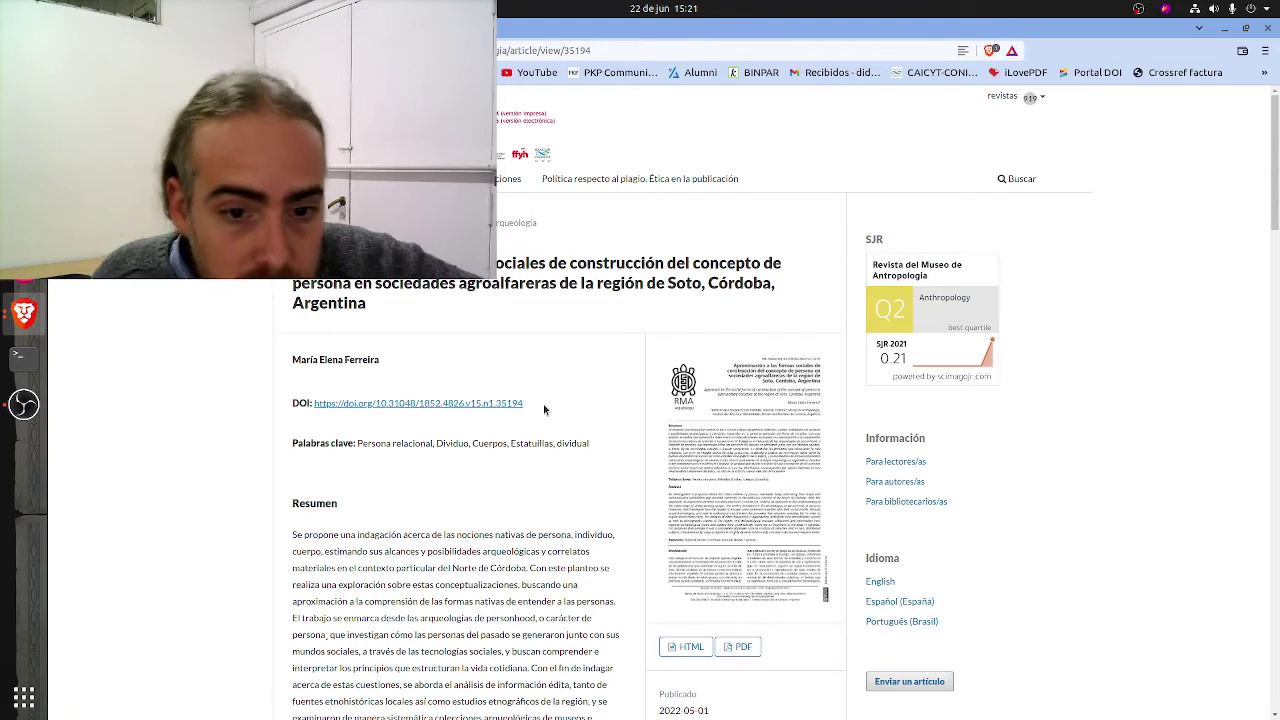
{"action": "left_click_drag", "start_coordinate": [548, 411], "coordinate": [430, 397]}
{"action": "left_click", "coordinate": [425, 393]}
{"action": "left_click_drag", "start_coordinate": [292, 403], "coordinate": [386, 401]}
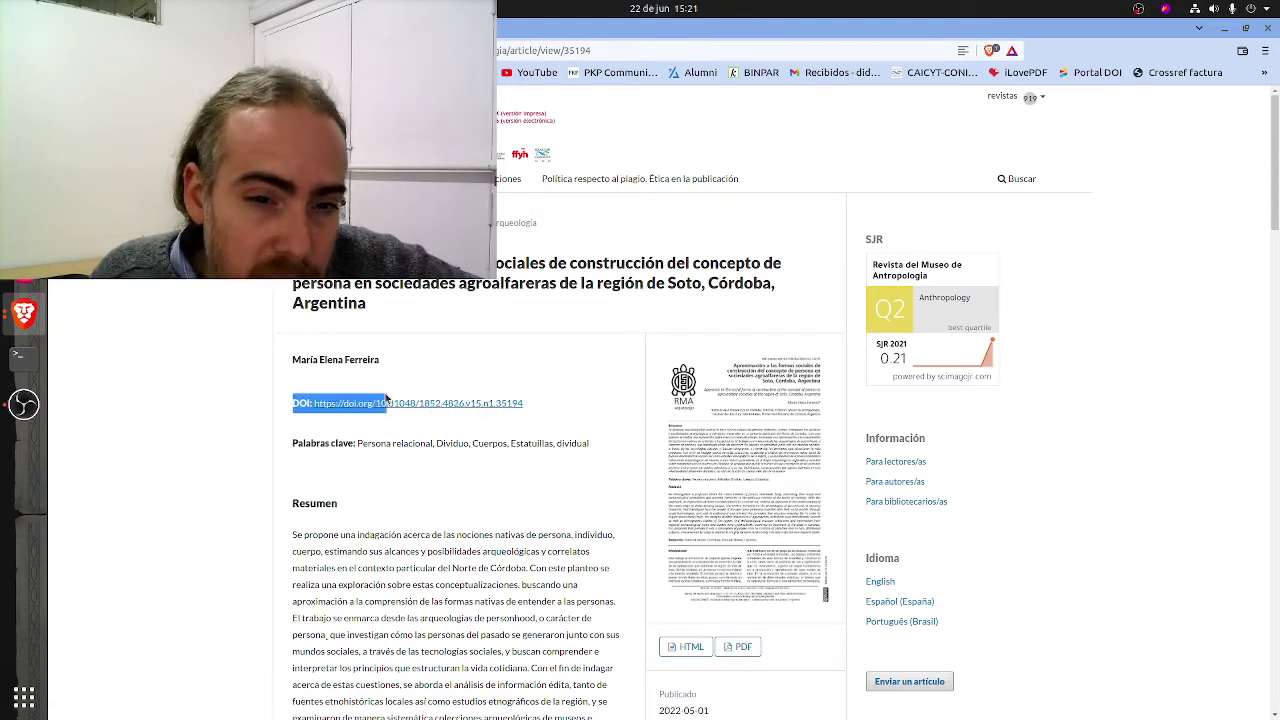
{"action": "left_click", "coordinate": [511, 377]}
{"action": "left_click_drag", "start_coordinate": [530, 404], "coordinate": [419, 402]}
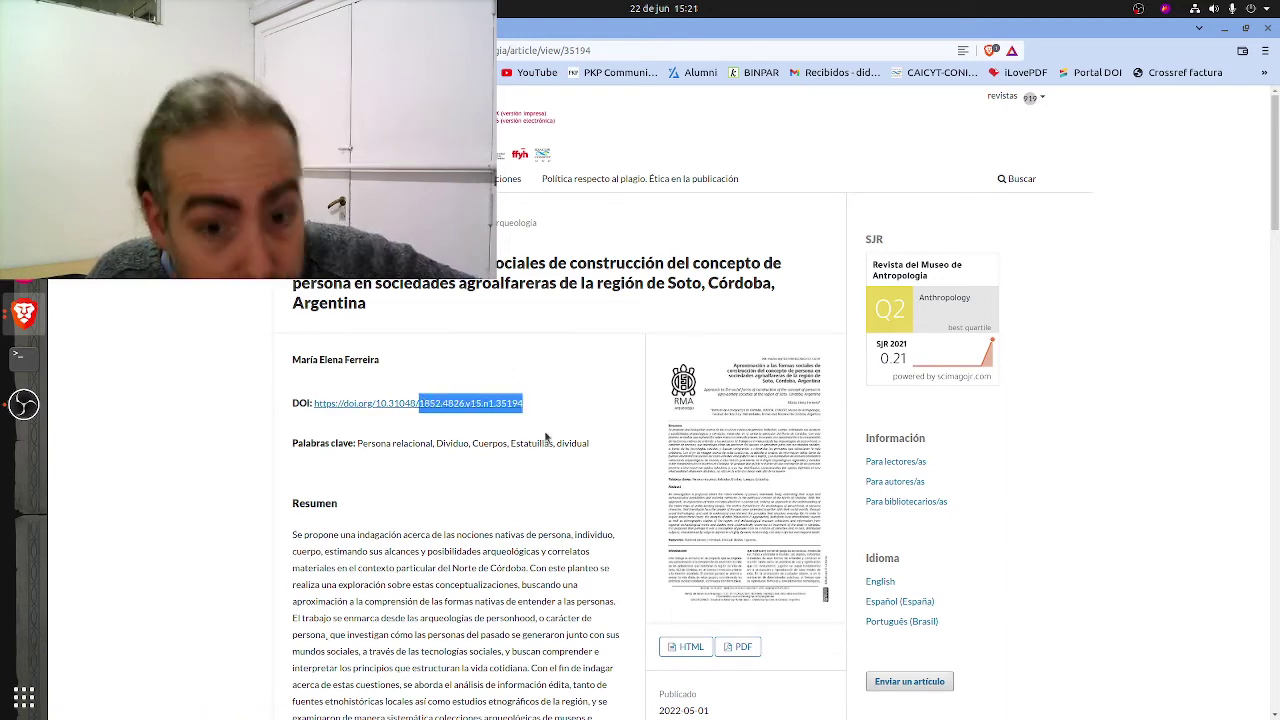
{"action": "left_click", "coordinate": [471, 375]}
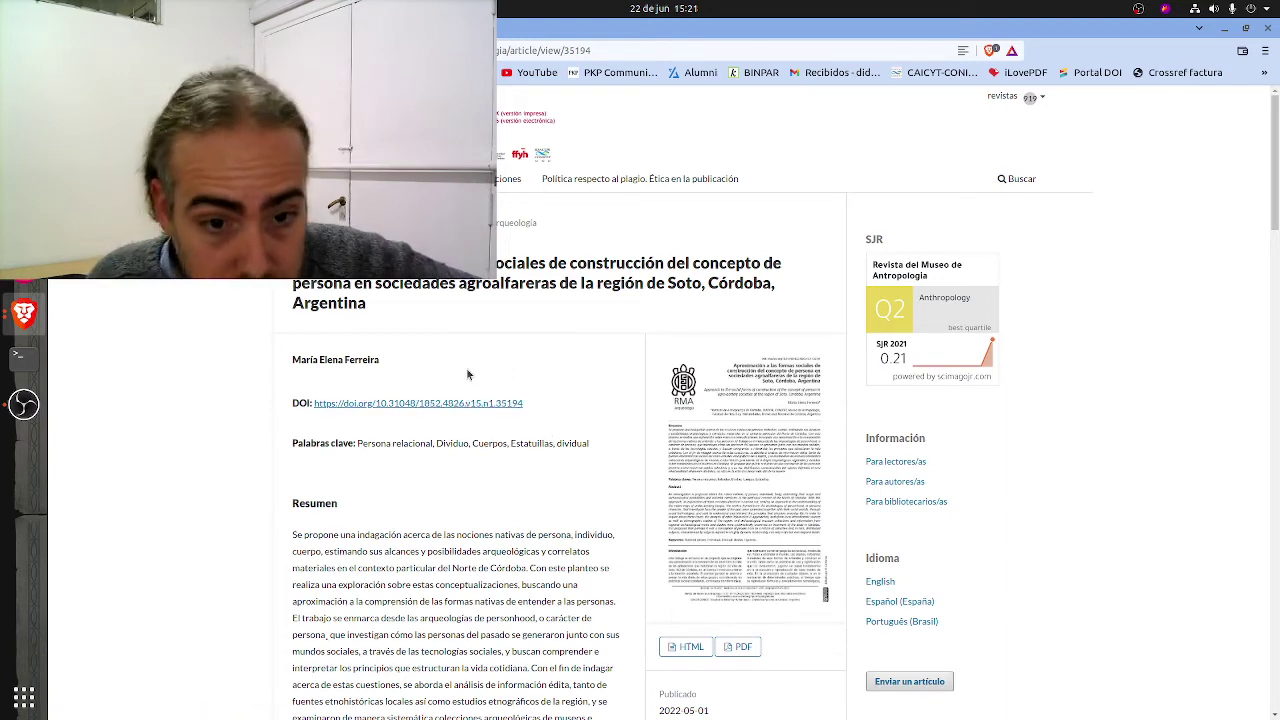
Return to the DOI plugin settings and compare the default-pattern and individual-suffix options for generating DOI suffixes.
{"action": "key", "text": "ctrl+Tab"}
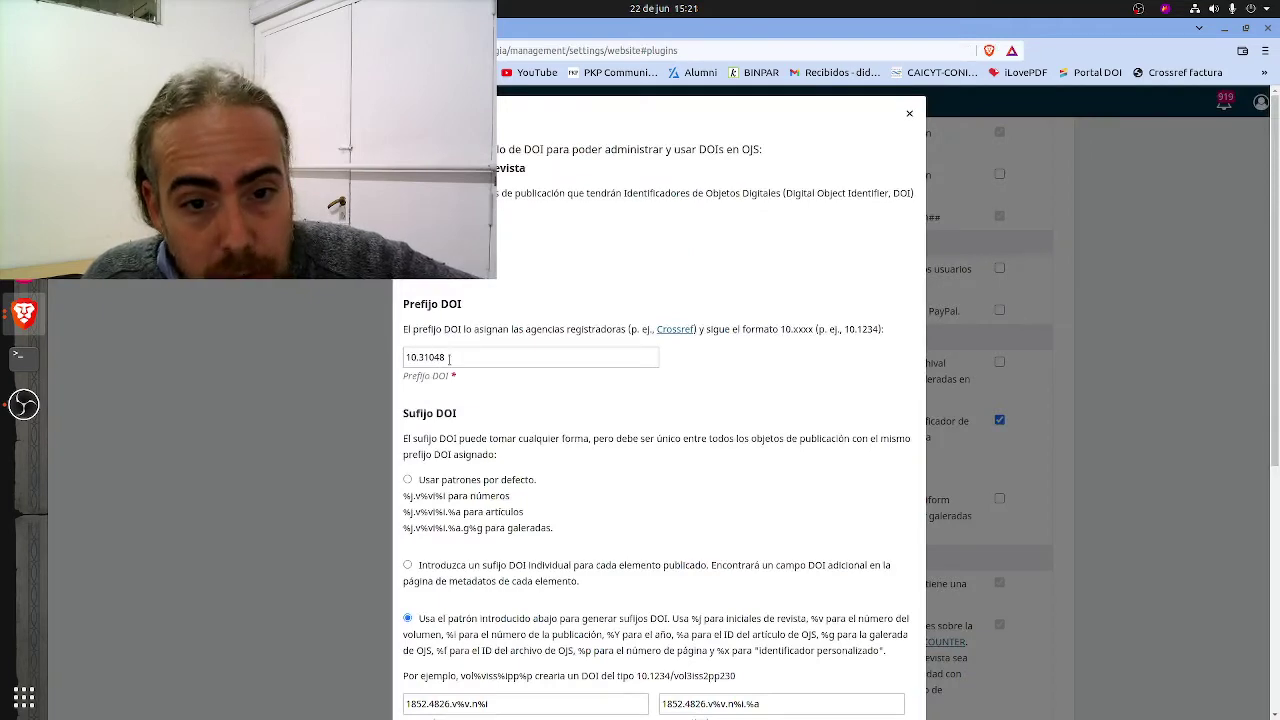
{"action": "scroll", "coordinate": [440, 385], "scroll_direction": "down", "scroll_amount": 3}
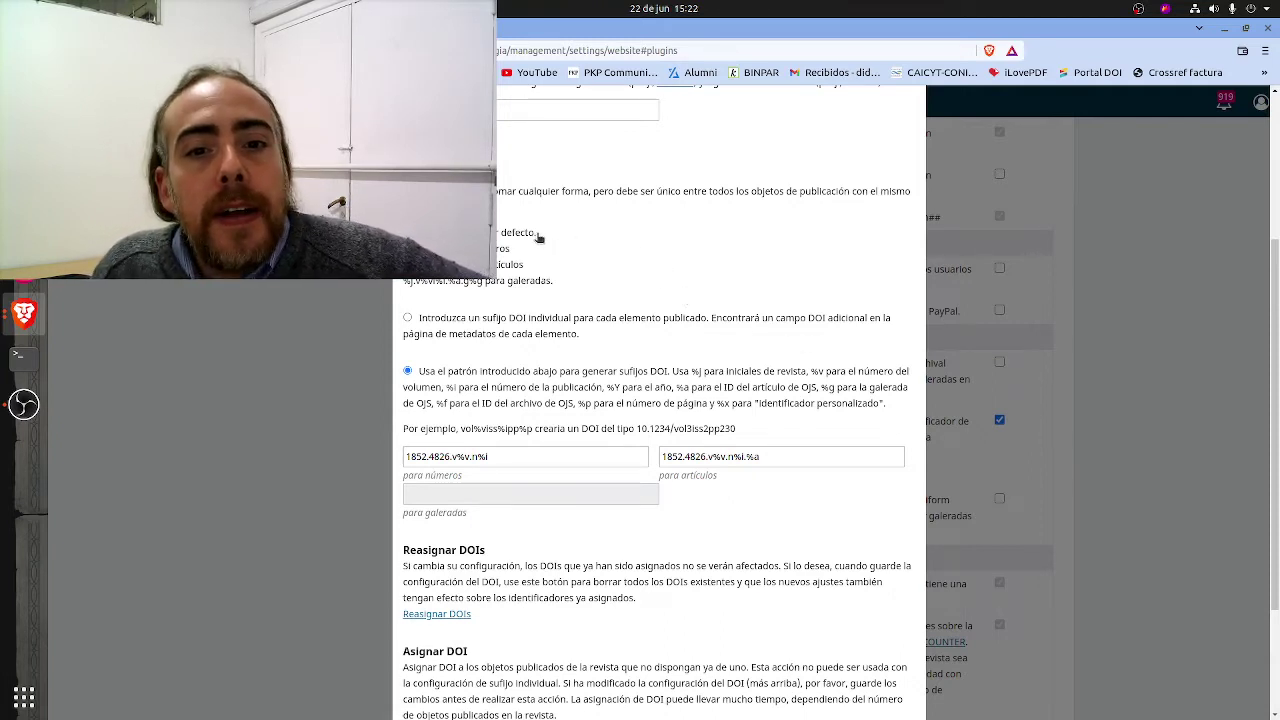
{"action": "left_click_drag", "start_coordinate": [538, 236], "coordinate": [494, 234]}
{"action": "left_click", "coordinate": [494, 234]}
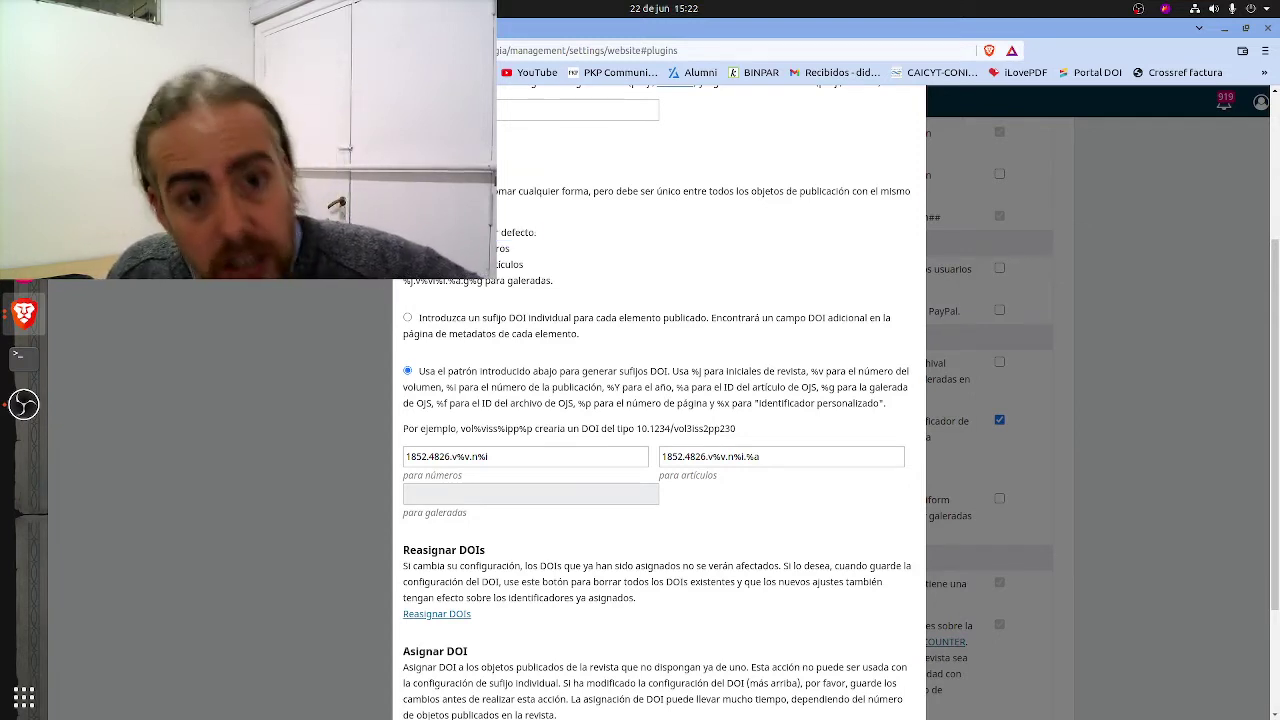
{"action": "left_click_drag", "start_coordinate": [599, 341], "coordinate": [418, 324]}
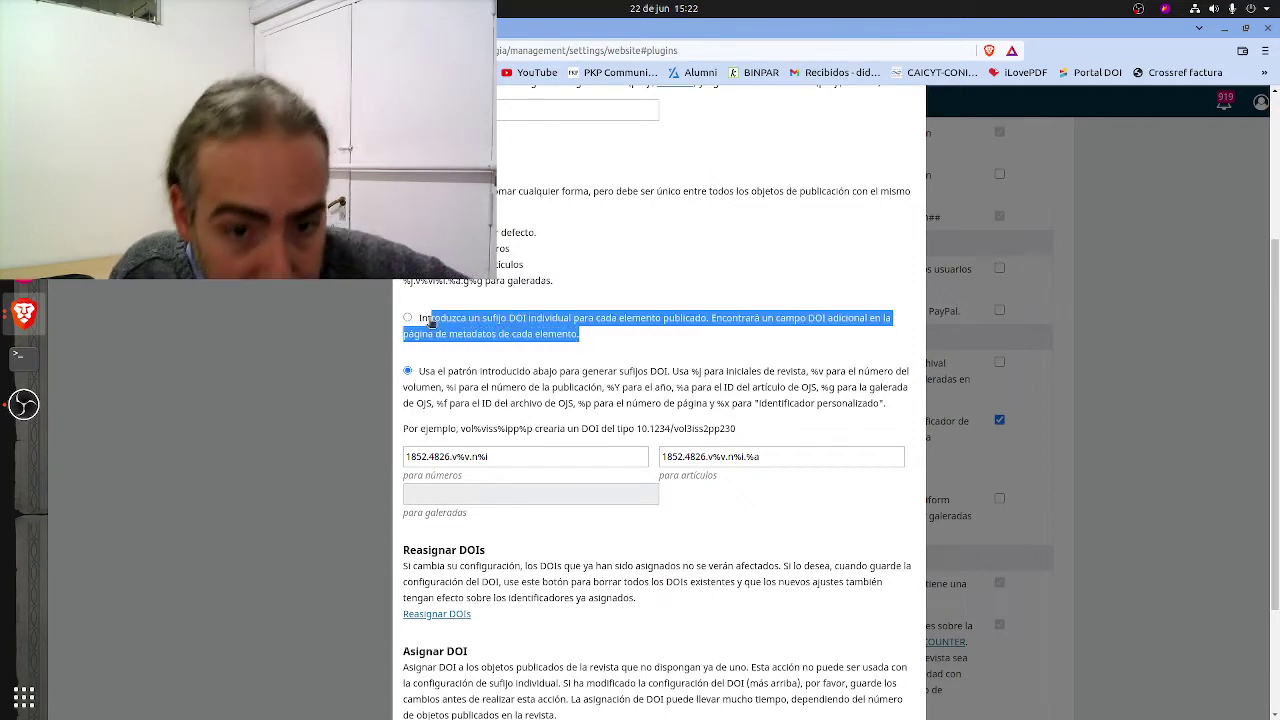
{"action": "left_click", "coordinate": [439, 328]}
{"action": "left_click", "coordinate": [448, 369]}
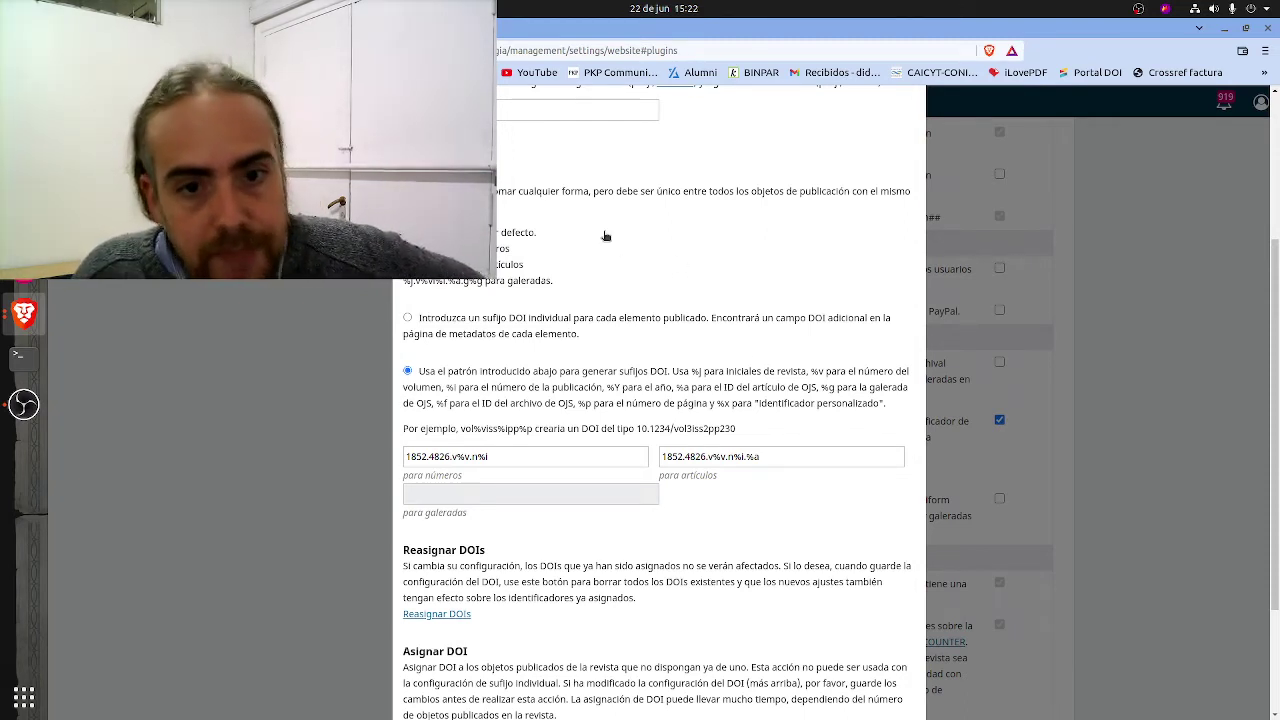
{"action": "left_click_drag", "start_coordinate": [537, 233], "coordinate": [495, 233]}
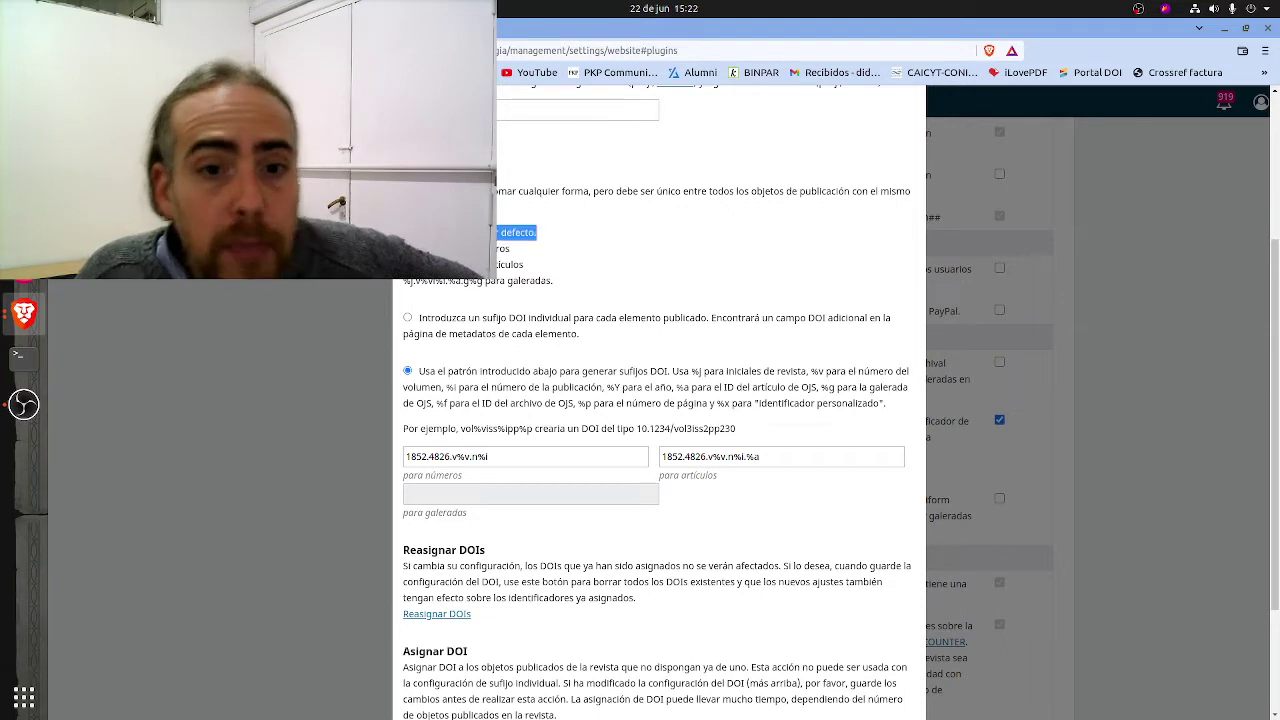
{"action": "left_click", "coordinate": [606, 195]}
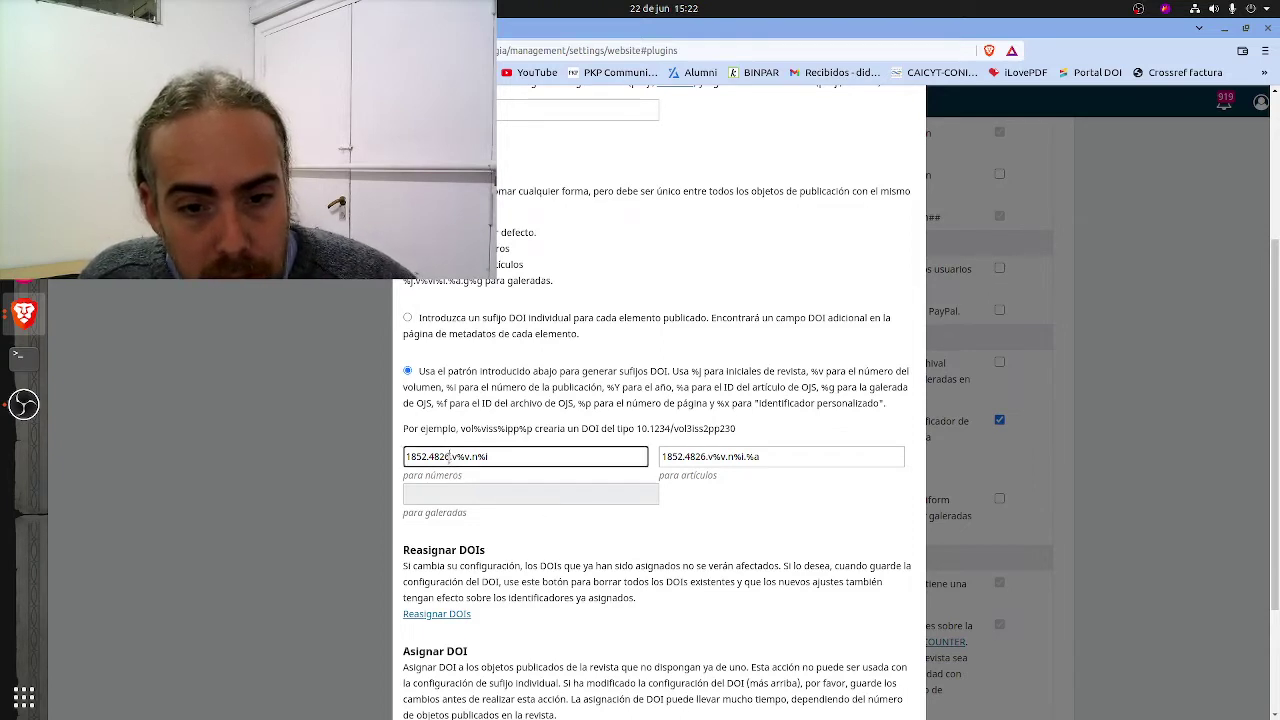
Inspect the volume, issue and article variables in the custom suffix patterns for issues and for articles.
{"action": "left_click_drag", "start_coordinate": [449, 457], "coordinate": [523, 457]}
{"action": "left_click", "coordinate": [650, 488]}
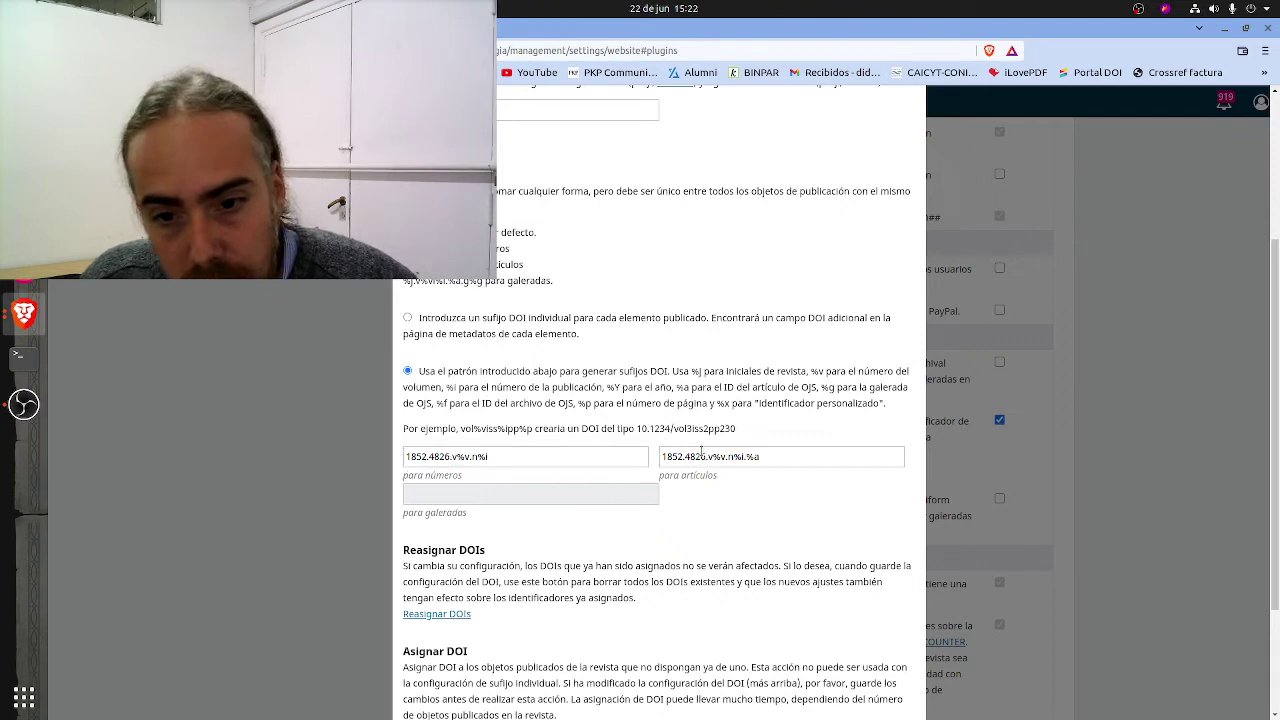
{"action": "left_click_drag", "start_coordinate": [704, 452], "coordinate": [770, 456]}
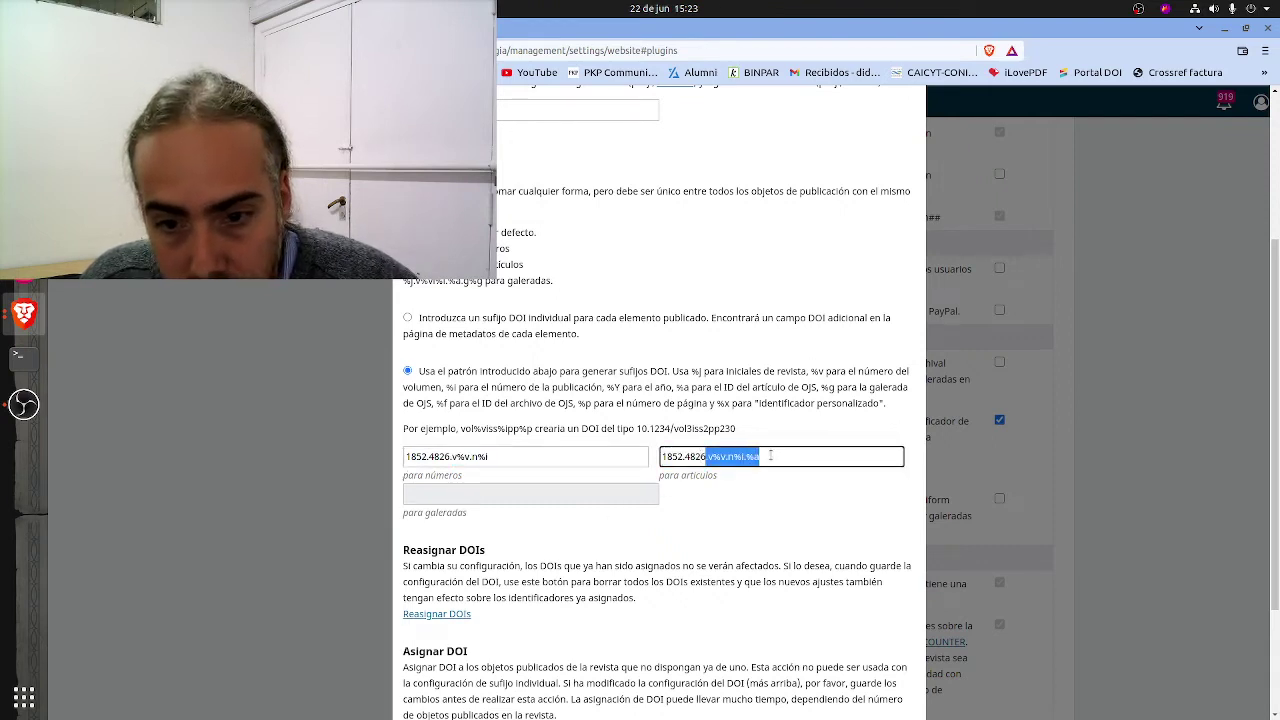
Compare the custom suffix patterns for issues and articles, checking the article variable %a and the description of the volume variable %v.
{"action": "left_click", "coordinate": [758, 458]}
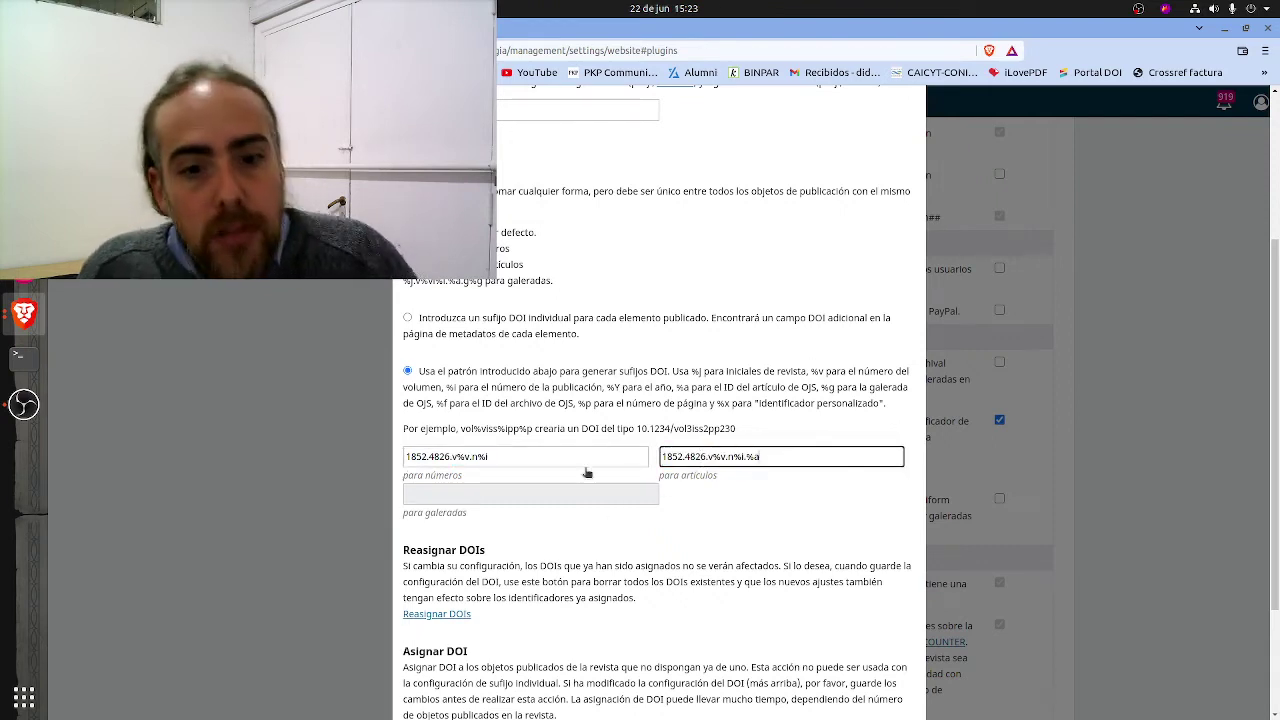
{"action": "left_click_drag", "start_coordinate": [749, 456], "coordinate": [708, 456]}
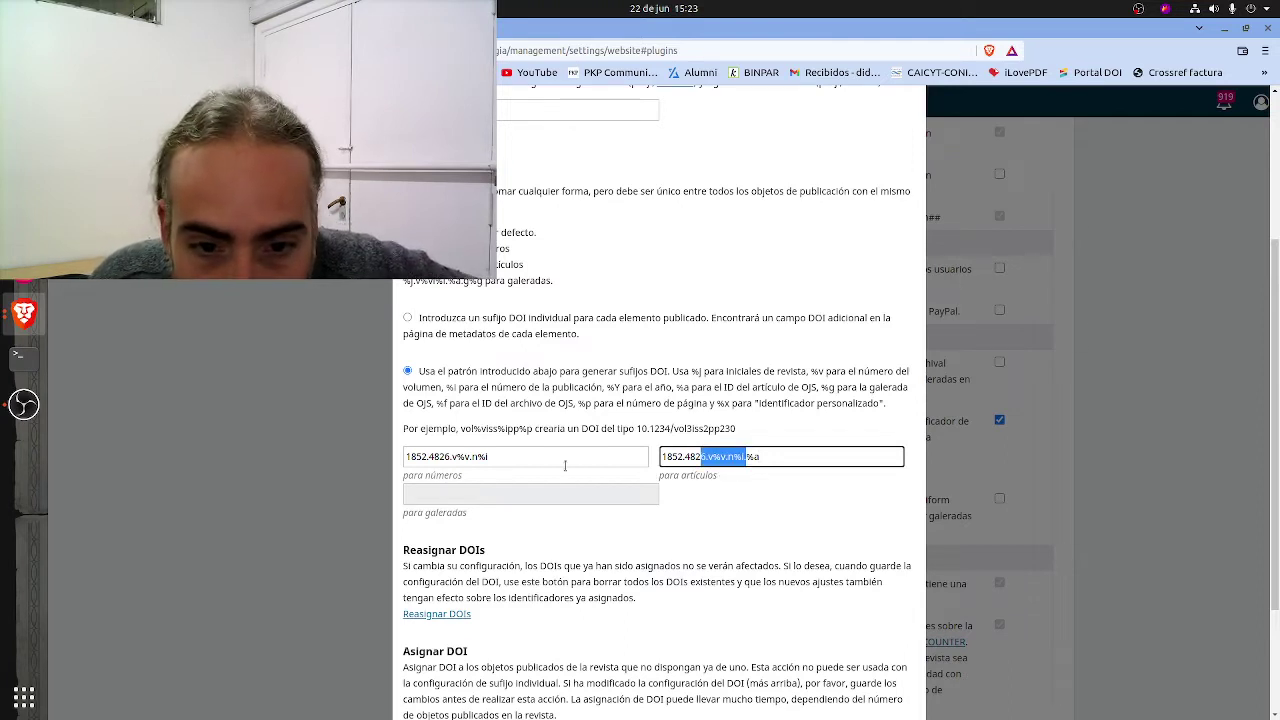
{"action": "left_click", "coordinate": [569, 463]}
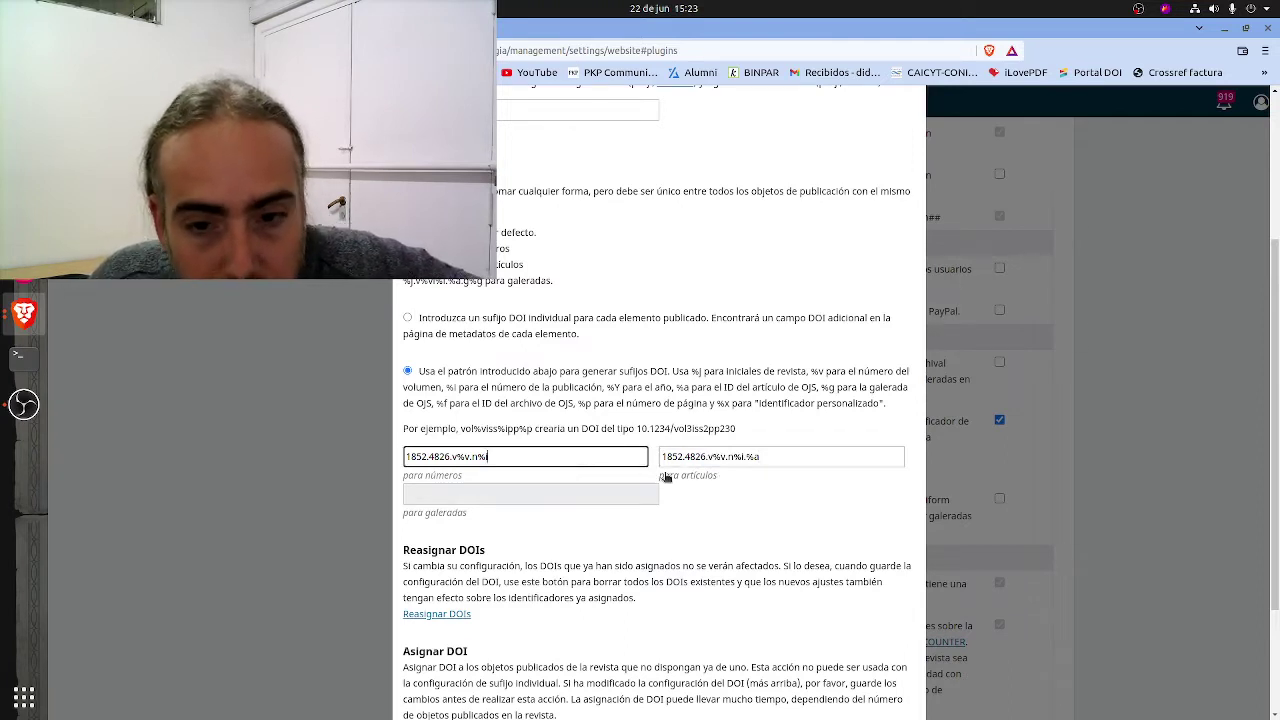
{"action": "left_click", "coordinate": [749, 456]}
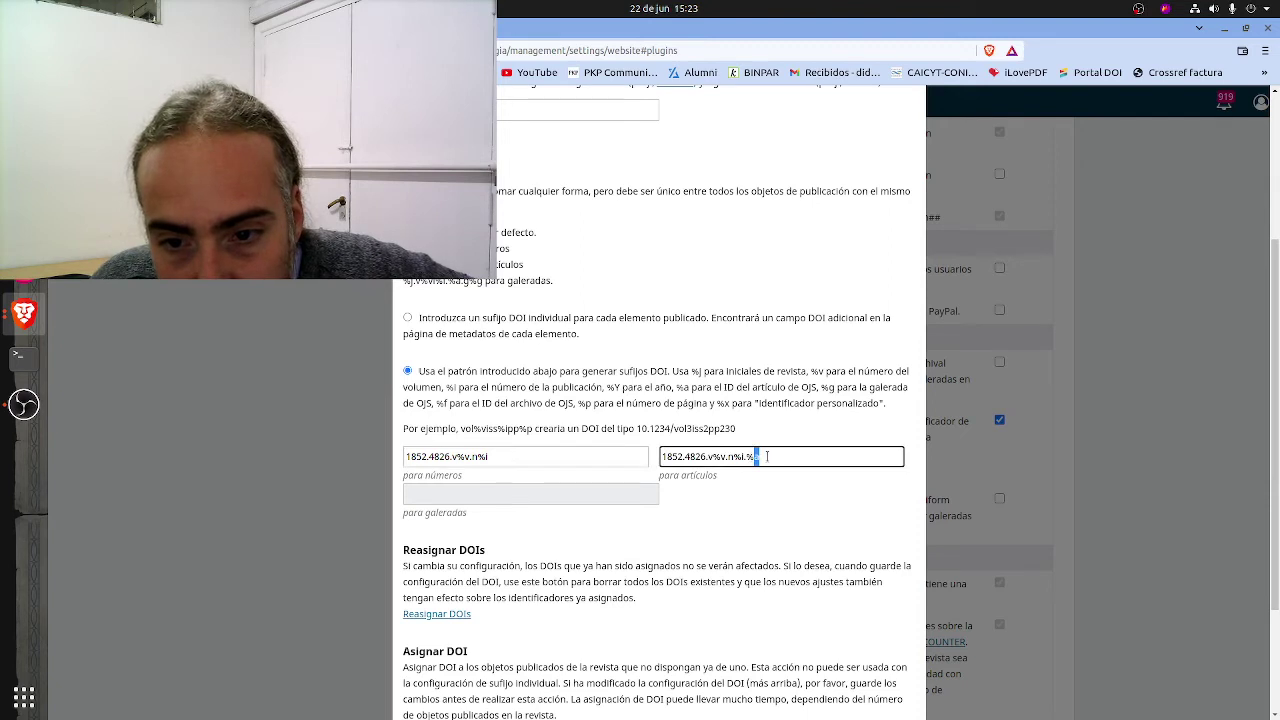
{"action": "left_click_drag", "start_coordinate": [457, 458], "coordinate": [469, 458]}
{"action": "left_click", "coordinate": [494, 457]}
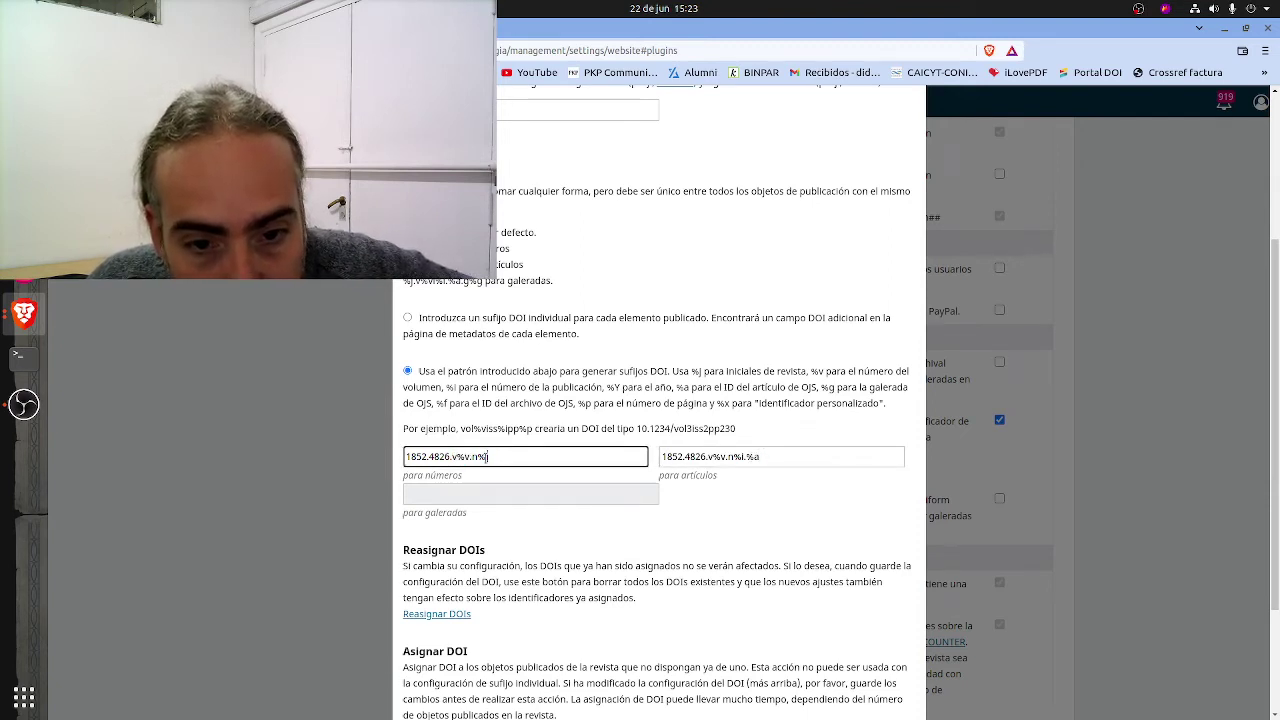
{"action": "key", "text": "BackSpace"}
{"action": "left_click_drag", "start_coordinate": [762, 456], "coordinate": [745, 456]}
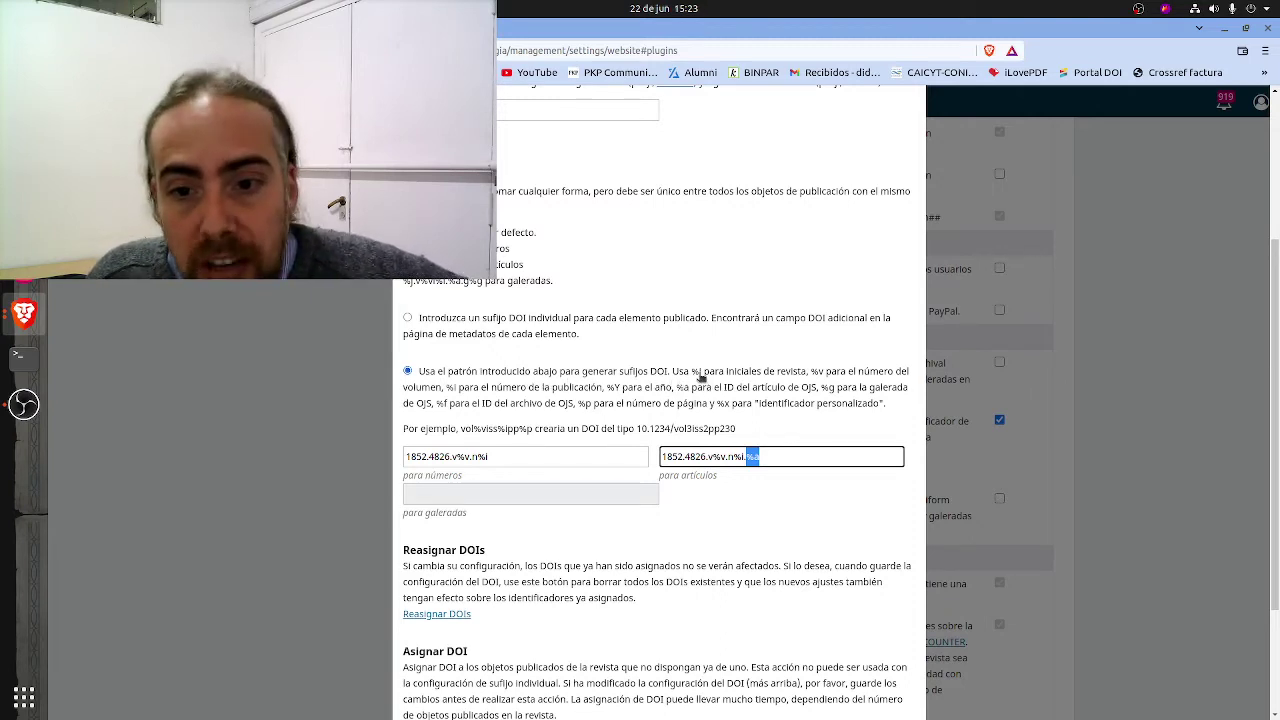
{"action": "left_click", "coordinate": [552, 457]}
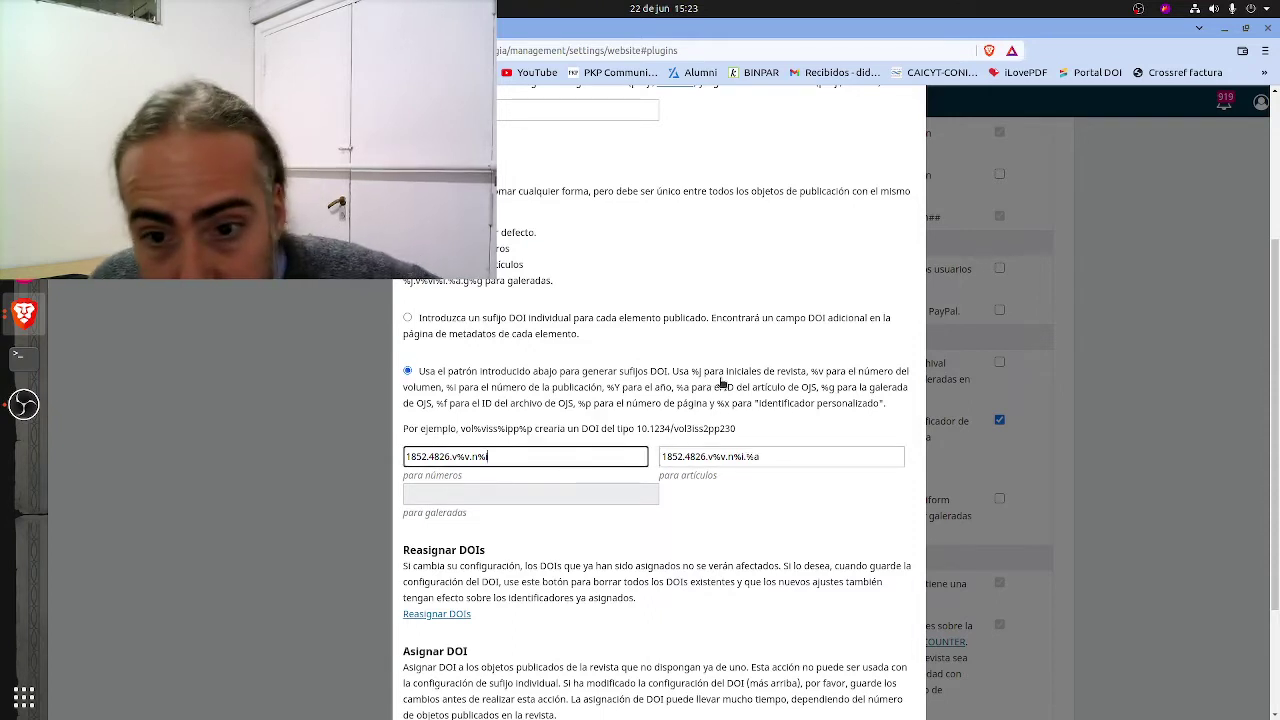
{"action": "left_click_drag", "start_coordinate": [703, 373], "coordinate": [826, 372]}
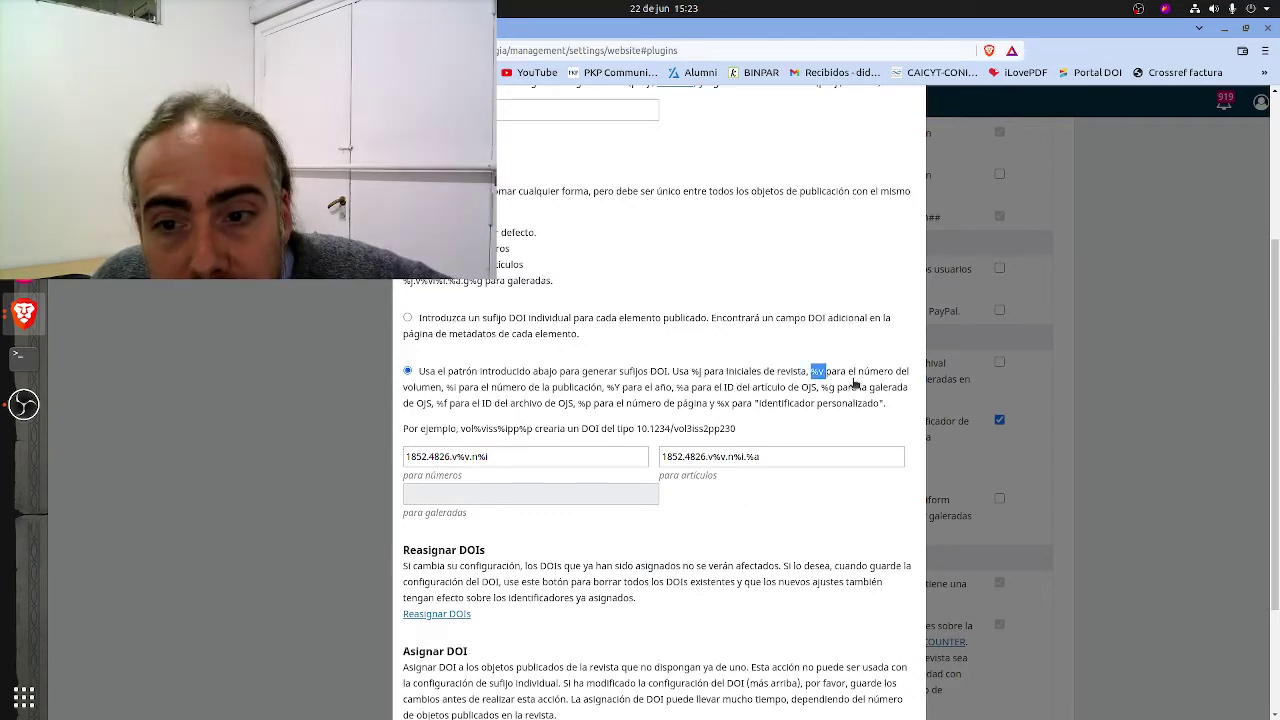
{"action": "left_click", "coordinate": [517, 457]}
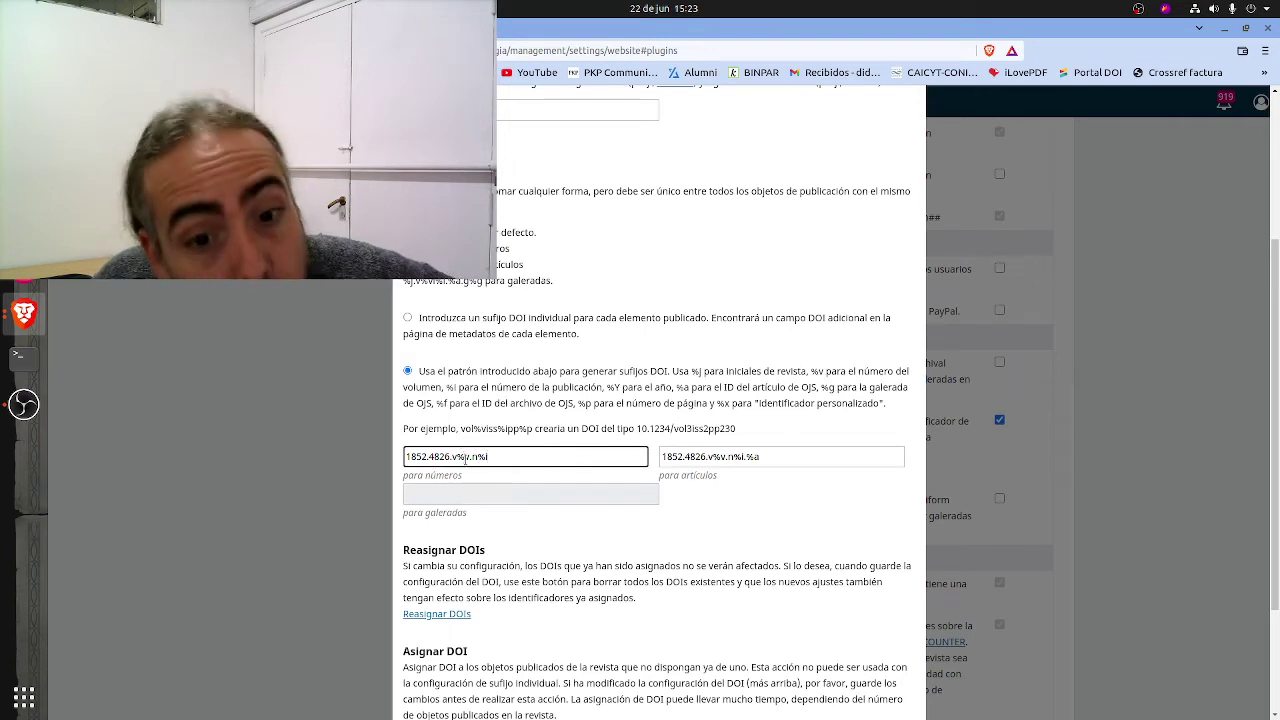
{"action": "key", "text": "BackSpace"}
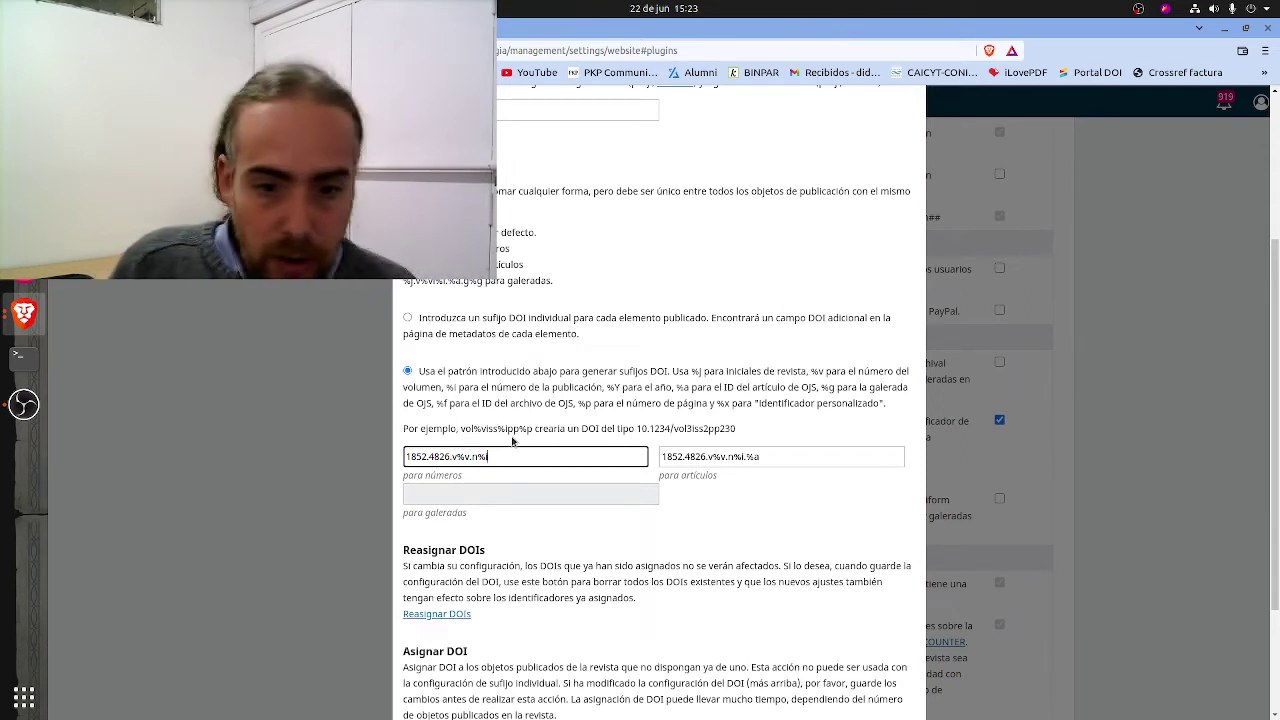
{"action": "type", "text": "volumen"}
{"action": "key", "text": "BackSpace"}
{"action": "key", "text": "BackSpace"}
{"action": "key", "text": "BackSpace"}
{"action": "key", "text": "BackSpace"}
{"action": "key", "text": "BackSpace"}
{"action": "key", "text": "BackSpace"}
{"action": "key", "text": "BackSpace"}
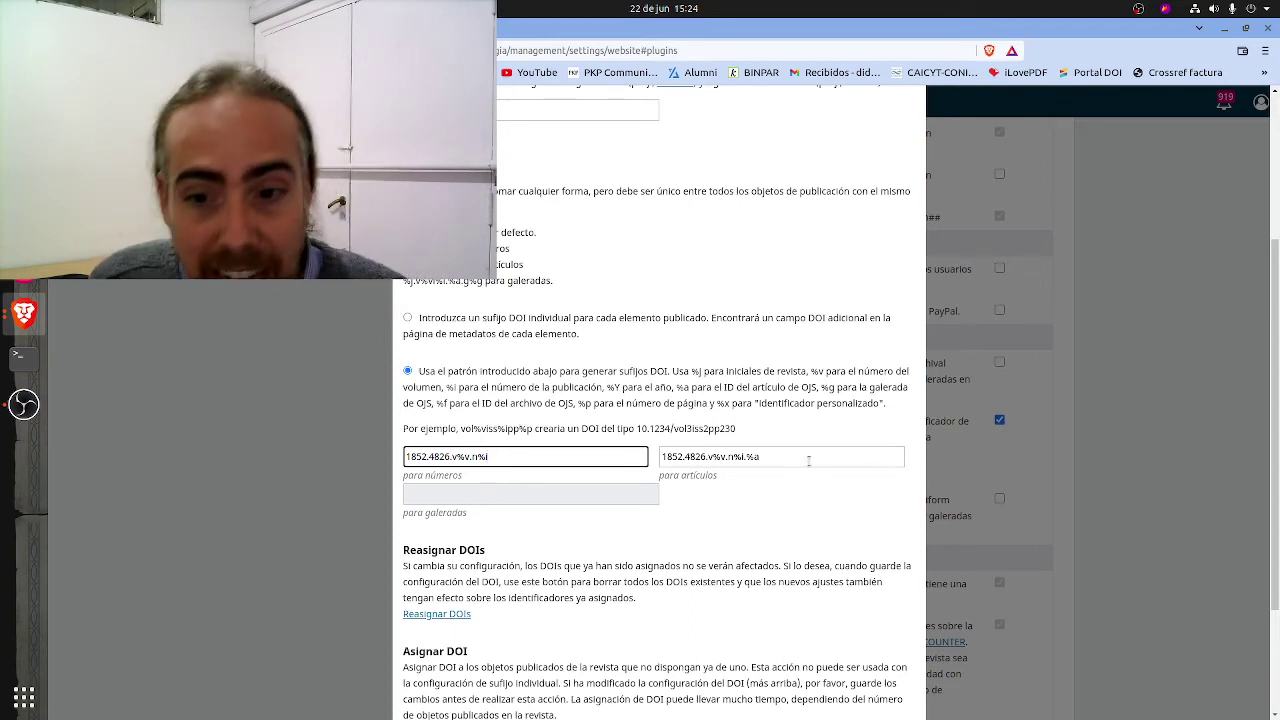
Examine the fixed 1852.4826 portion and the volume variable %v in the suffix pattern for issues.
{"action": "left_click_drag", "start_coordinate": [762, 456], "coordinate": [746, 456]}
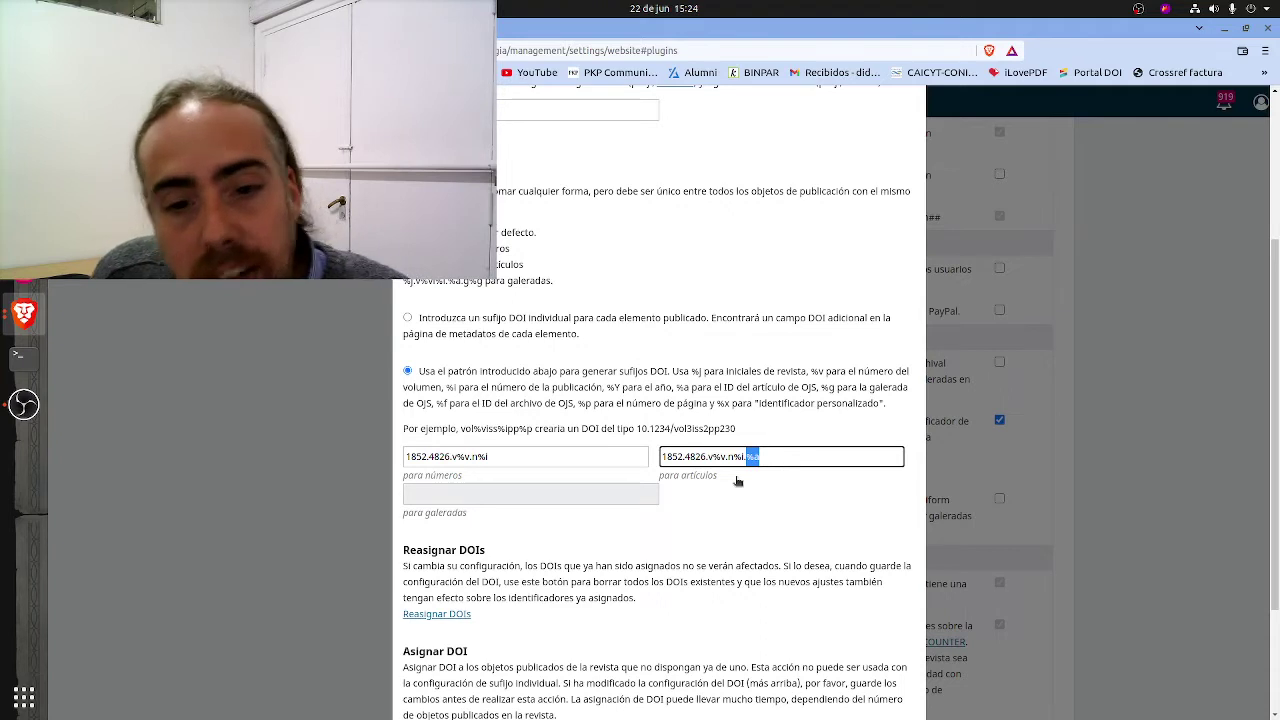
{"action": "left_click", "coordinate": [554, 459]}
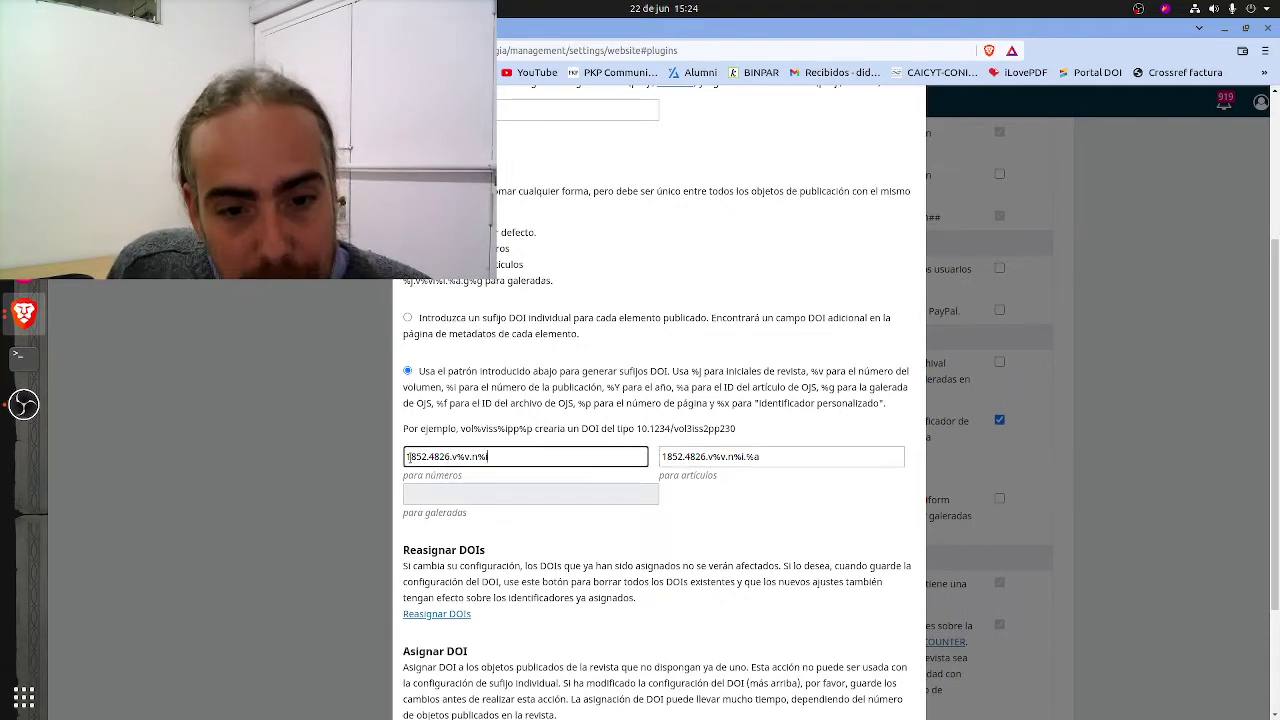
{"action": "mouse_move", "coordinate": [409, 456]}
{"action": "left_mouse_down"}
{"action": "mouse_move", "coordinate": [453, 456]}
{"action": "mouse_move", "coordinate": [405, 456]}
{"action": "left_mouse_up"}
{"action": "left_click", "coordinate": [451, 456]}
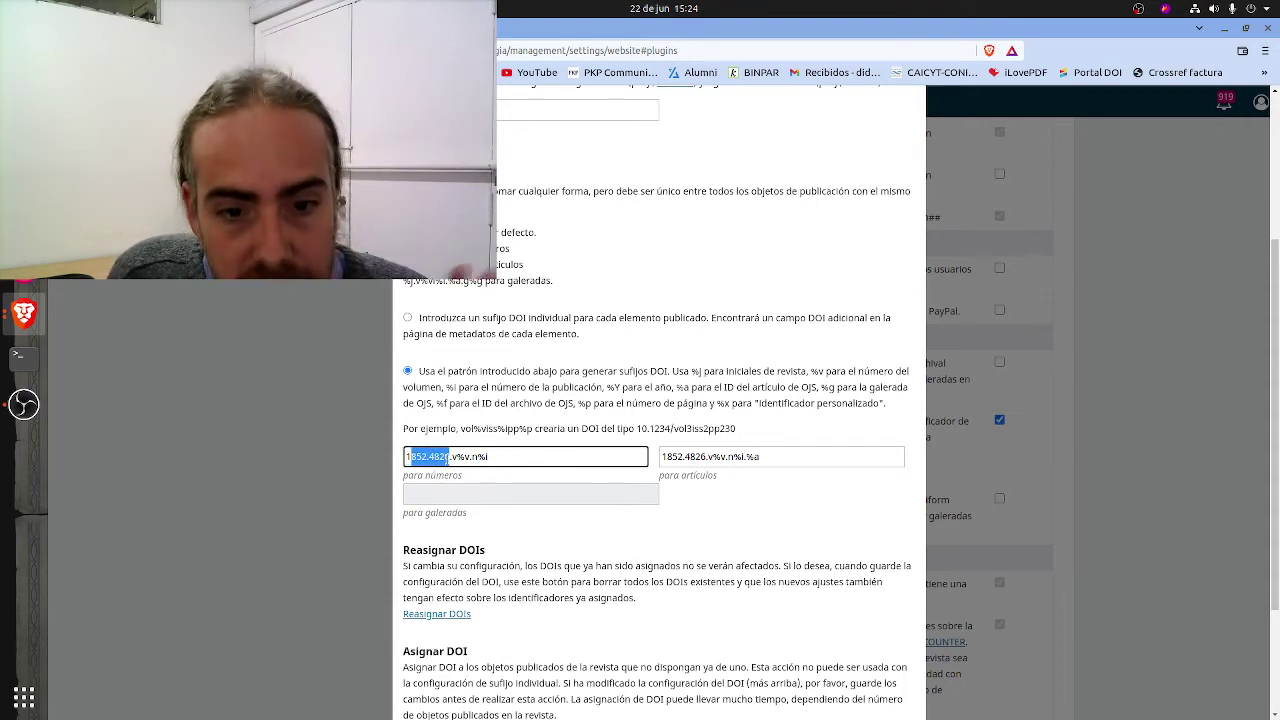
{"action": "left_click", "coordinate": [453, 456]}
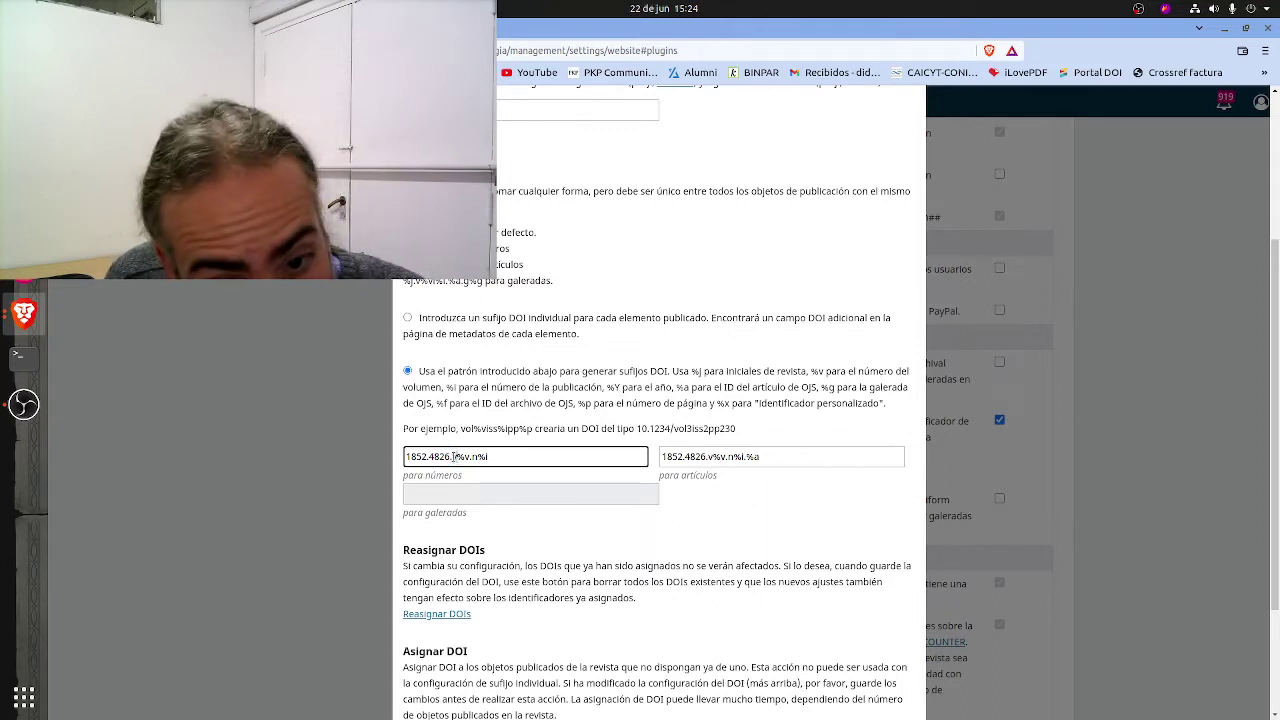
{"action": "left_click_drag", "start_coordinate": [457, 456], "coordinate": [469, 456]}
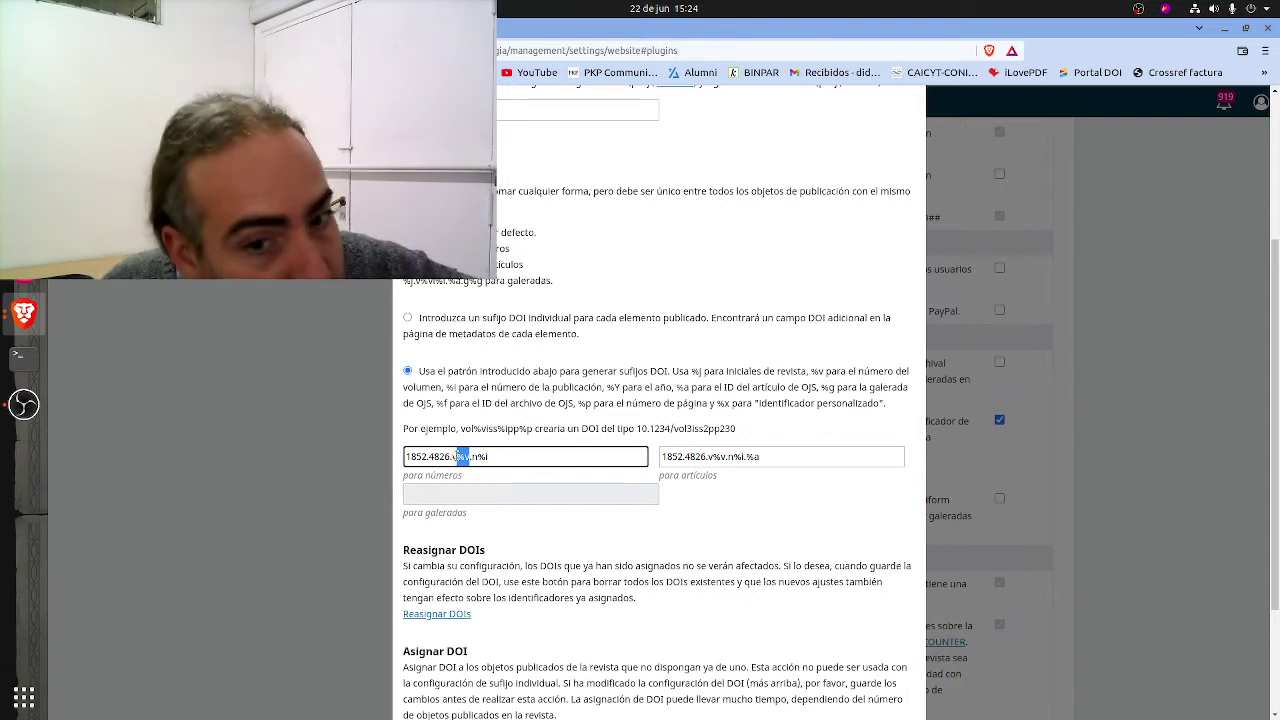
{"action": "left_click", "coordinate": [459, 457]}
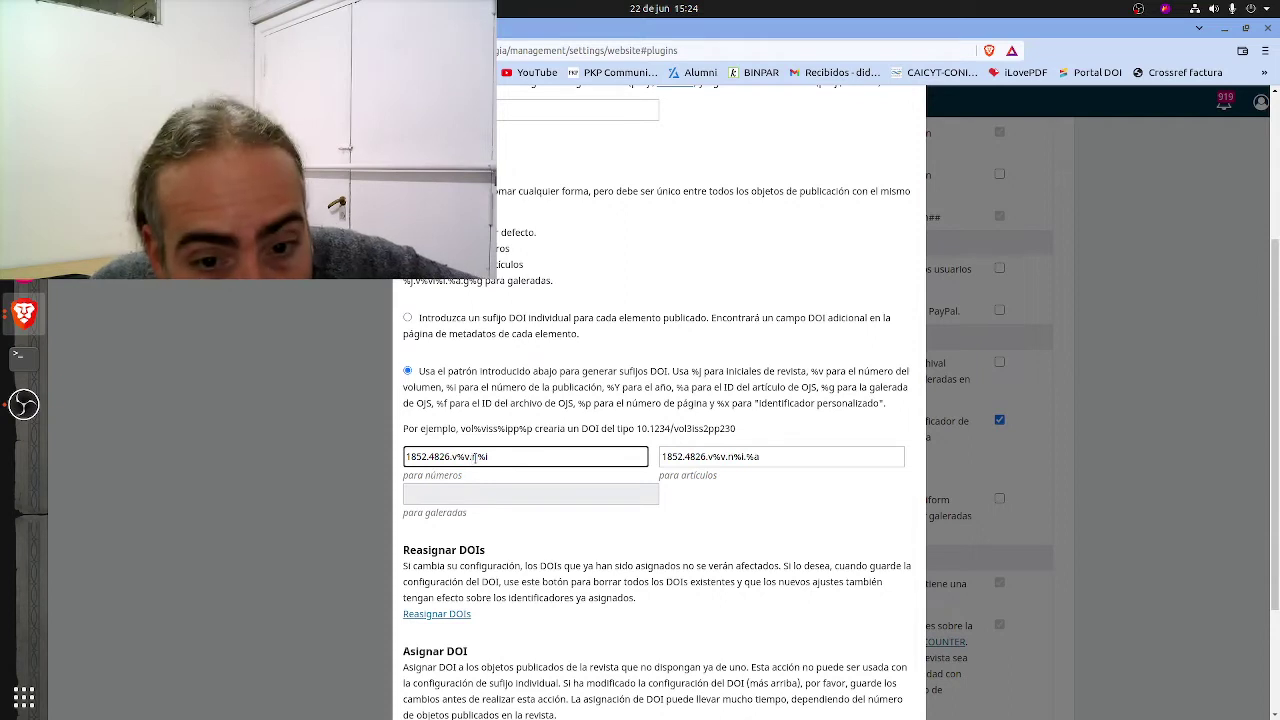
Check the issue-number variable %i against its description, and inspect how the article pattern adds %a to the issue pattern.
{"action": "left_click_drag", "start_coordinate": [474, 456], "coordinate": [498, 457]}
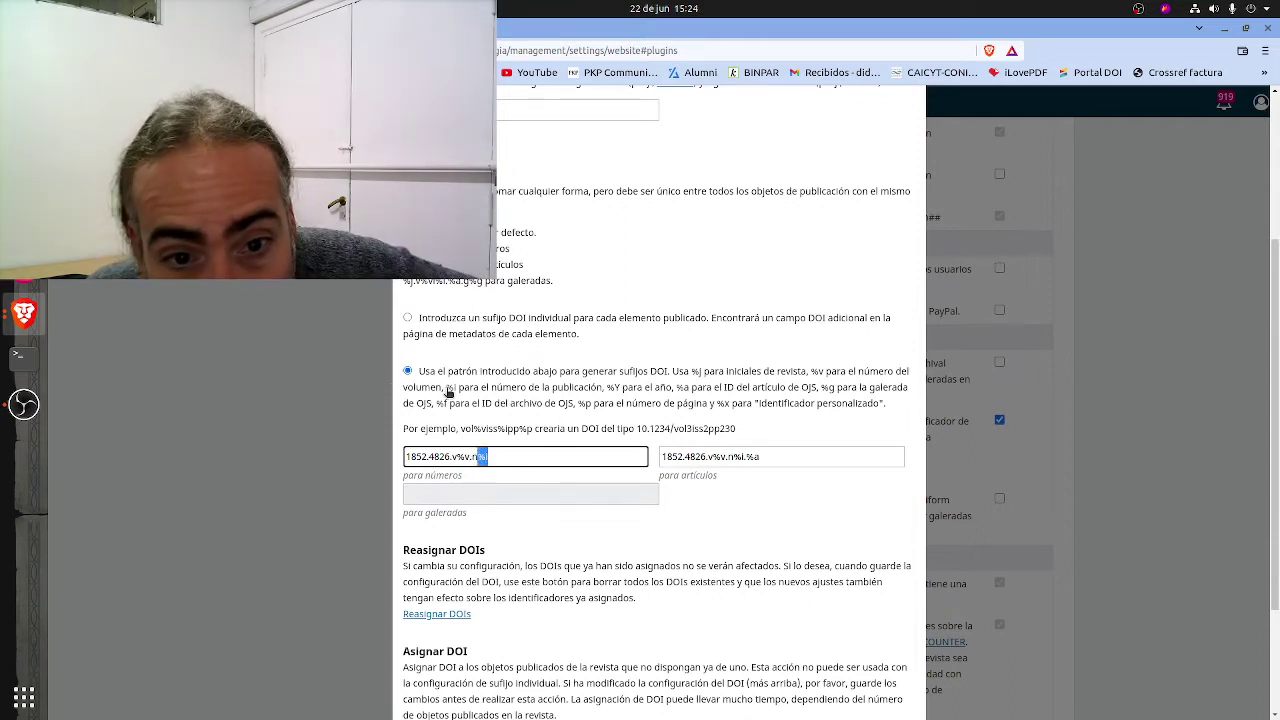
{"action": "left_click_drag", "start_coordinate": [446, 388], "coordinate": [605, 392]}
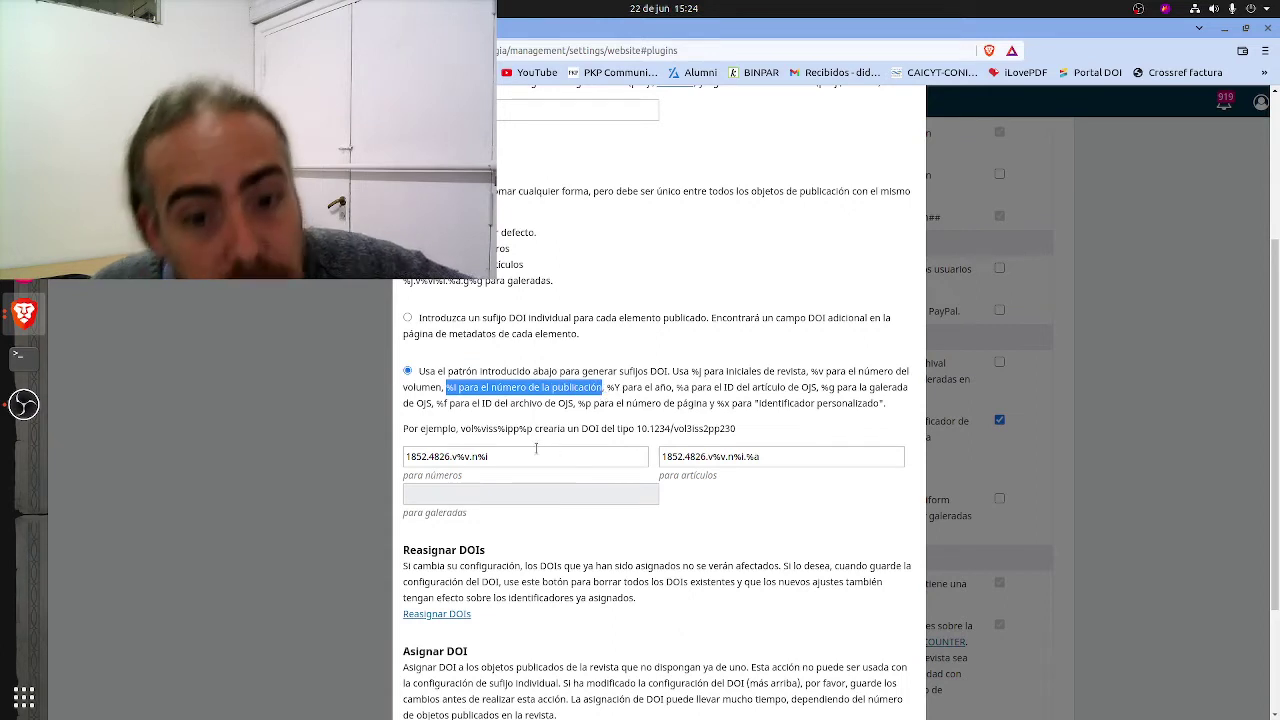
{"action": "key", "text": "Tab"}
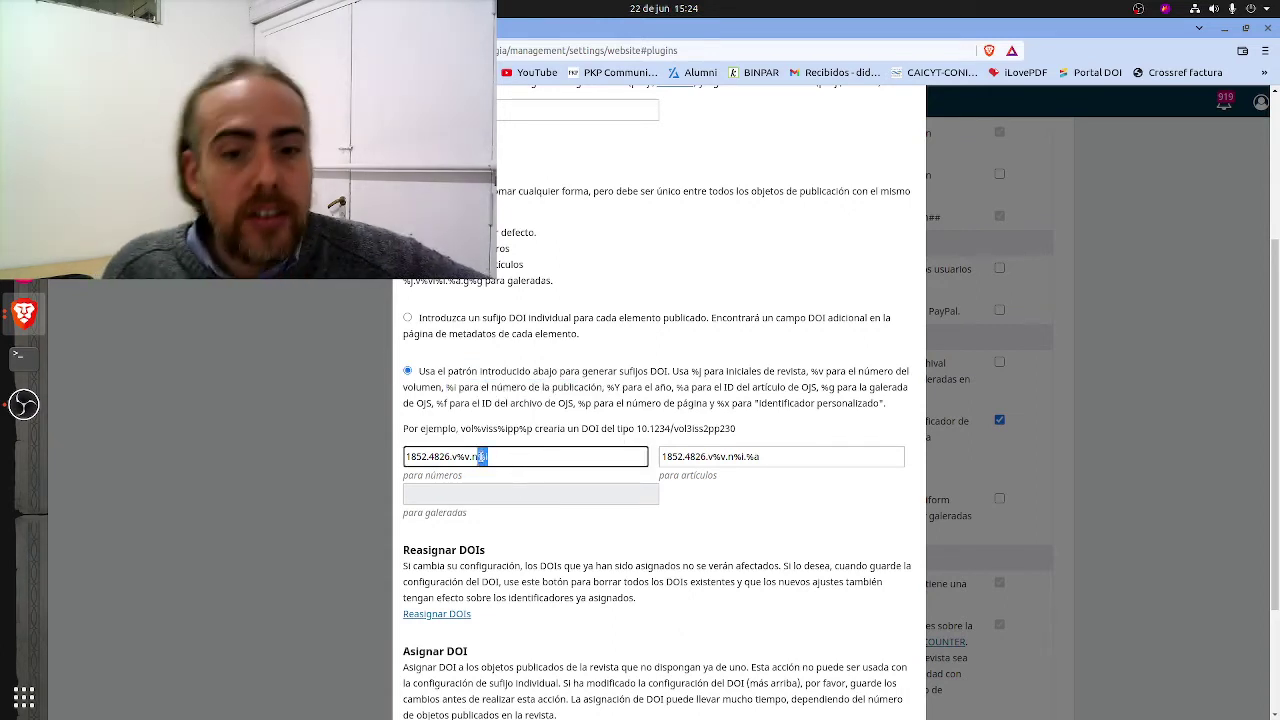
{"action": "left_click", "coordinate": [494, 455]}
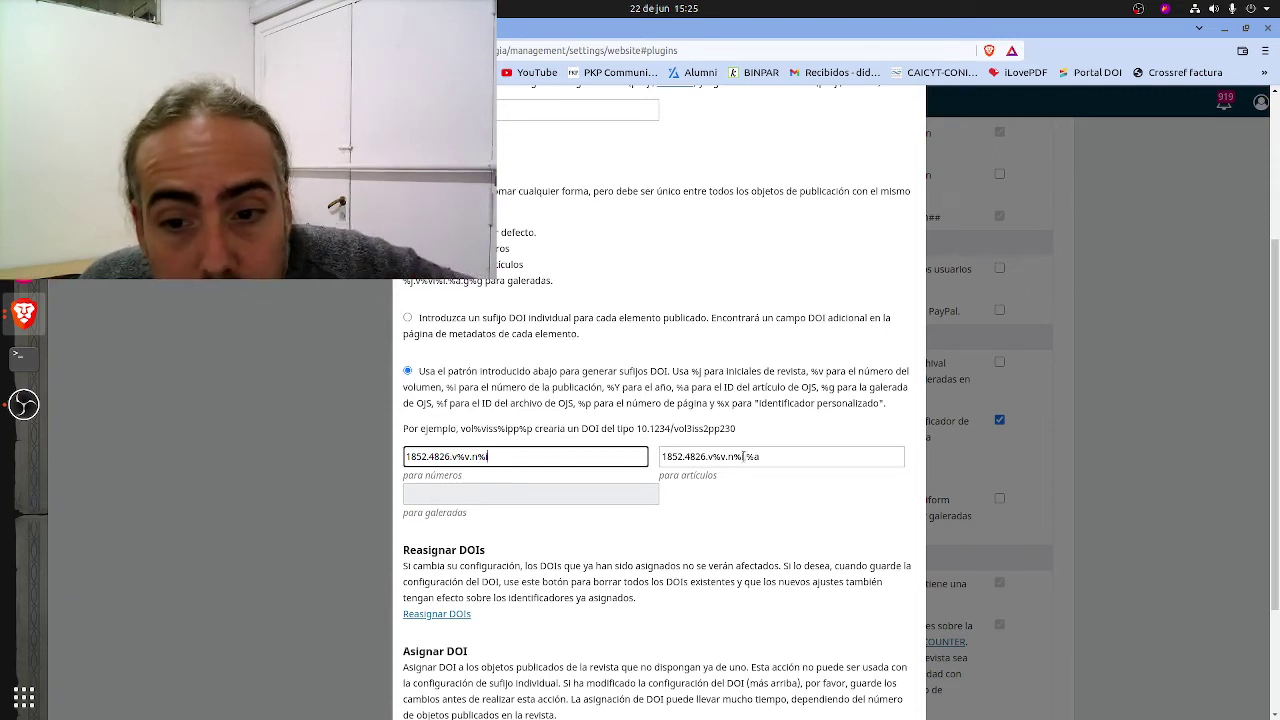
{"action": "left_click_drag", "start_coordinate": [743, 456], "coordinate": [661, 457]}
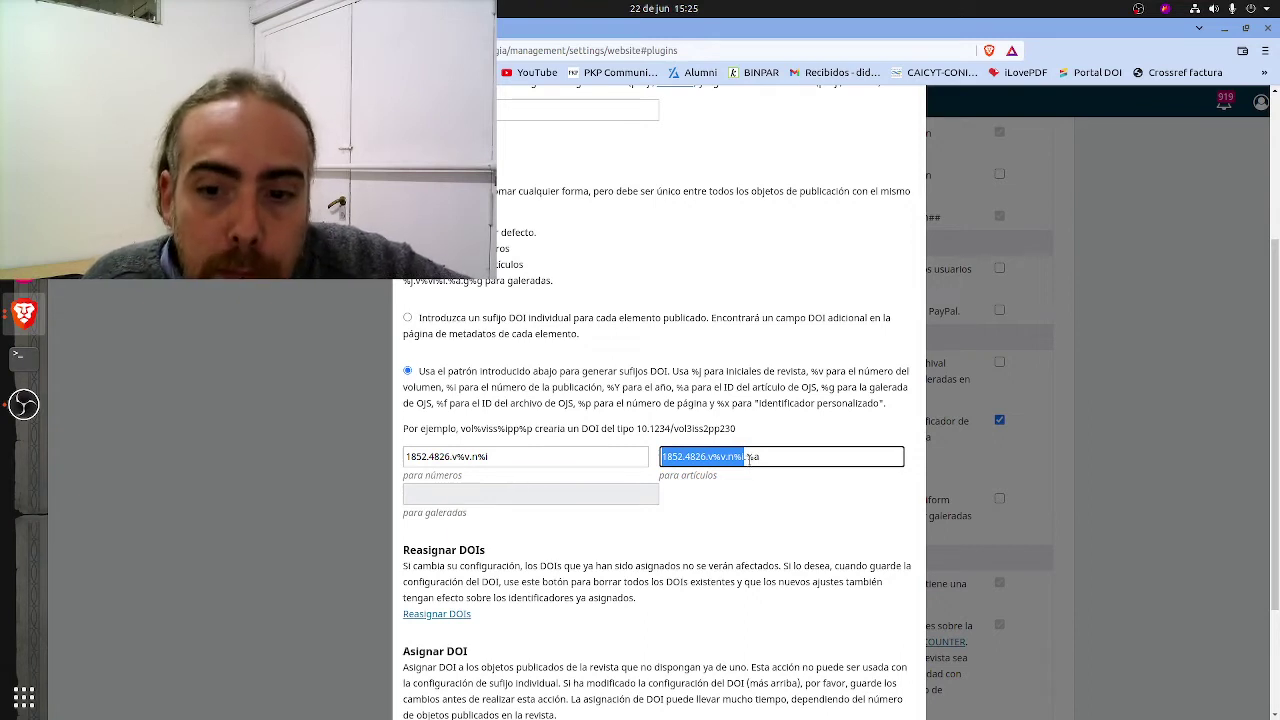
{"action": "left_click_drag", "start_coordinate": [762, 456], "coordinate": [745, 456]}
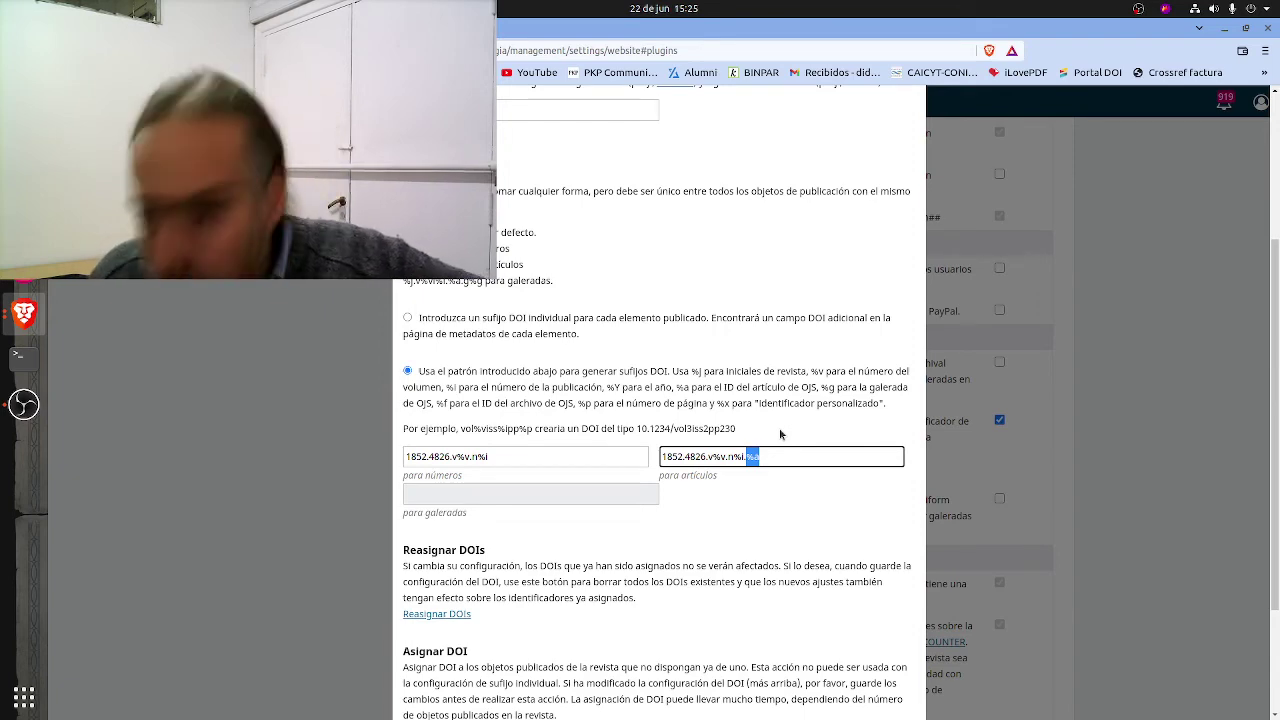
Go back from the article to its issue page and examine the issue's DOI, including the prefix, suffix and issue-number part.
{"action": "key", "text": "ctrl+Tab"}
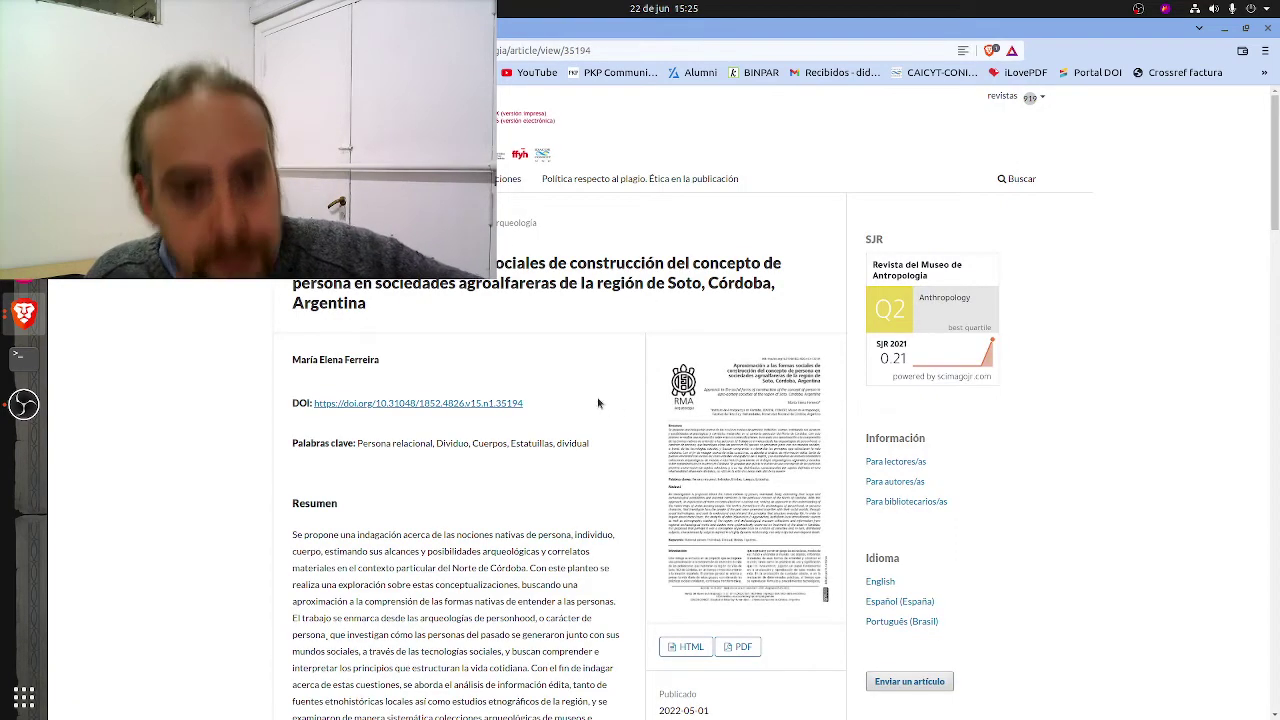
{"action": "key", "text": "F5"}
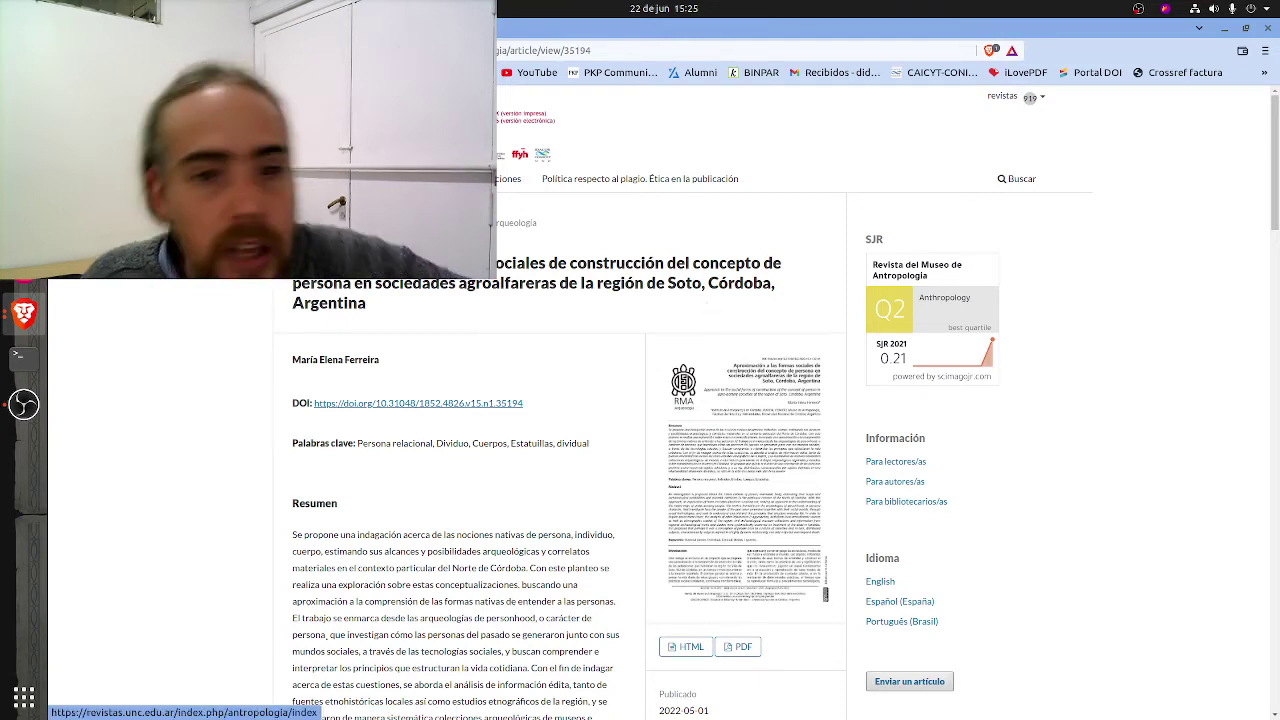
{"action": "key", "text": "alt+Left"}
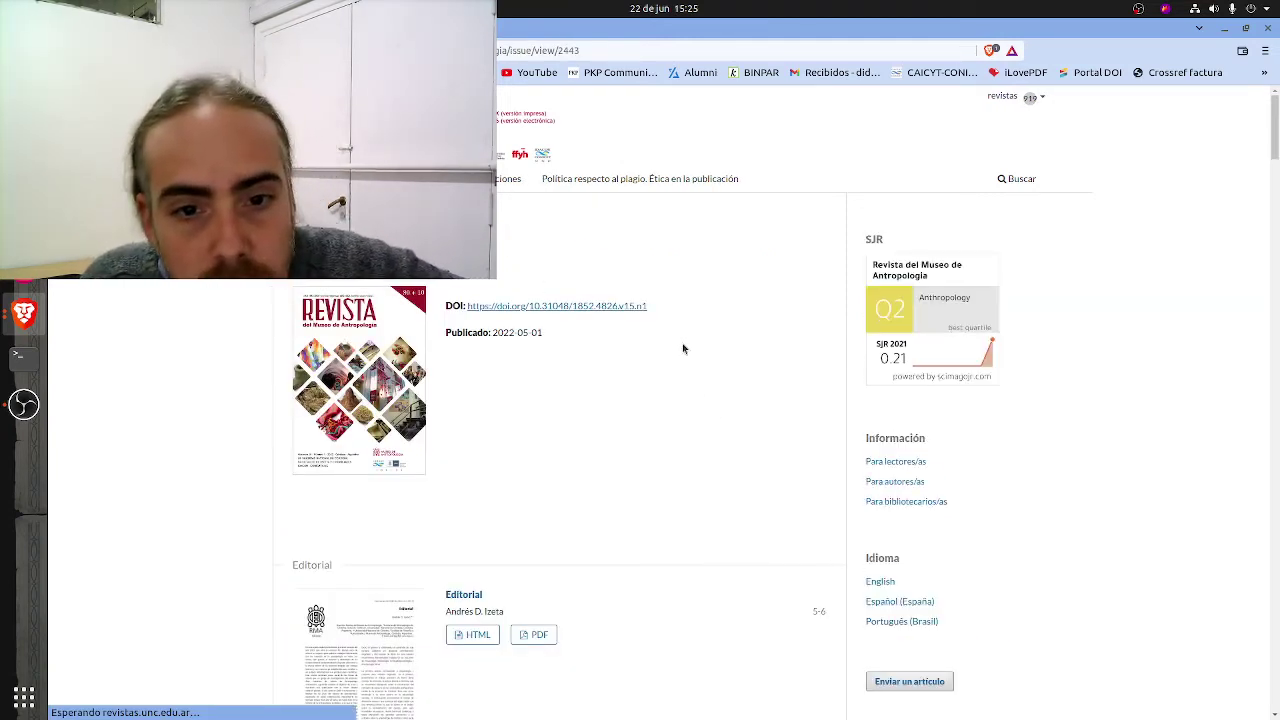
{"action": "left_click_drag", "start_coordinate": [685, 317], "coordinate": [528, 306]}
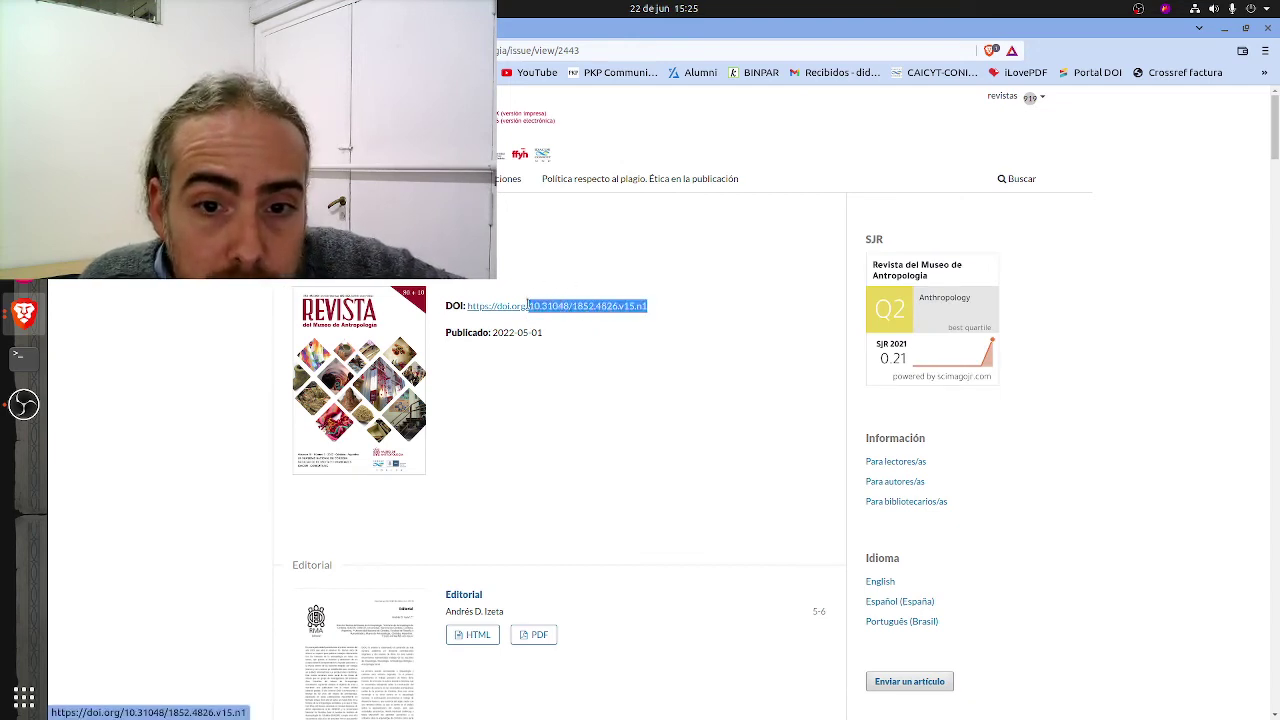
{"action": "left_click", "coordinate": [582, 337]}
{"action": "left_click_drag", "start_coordinate": [650, 306], "coordinate": [528, 306]}
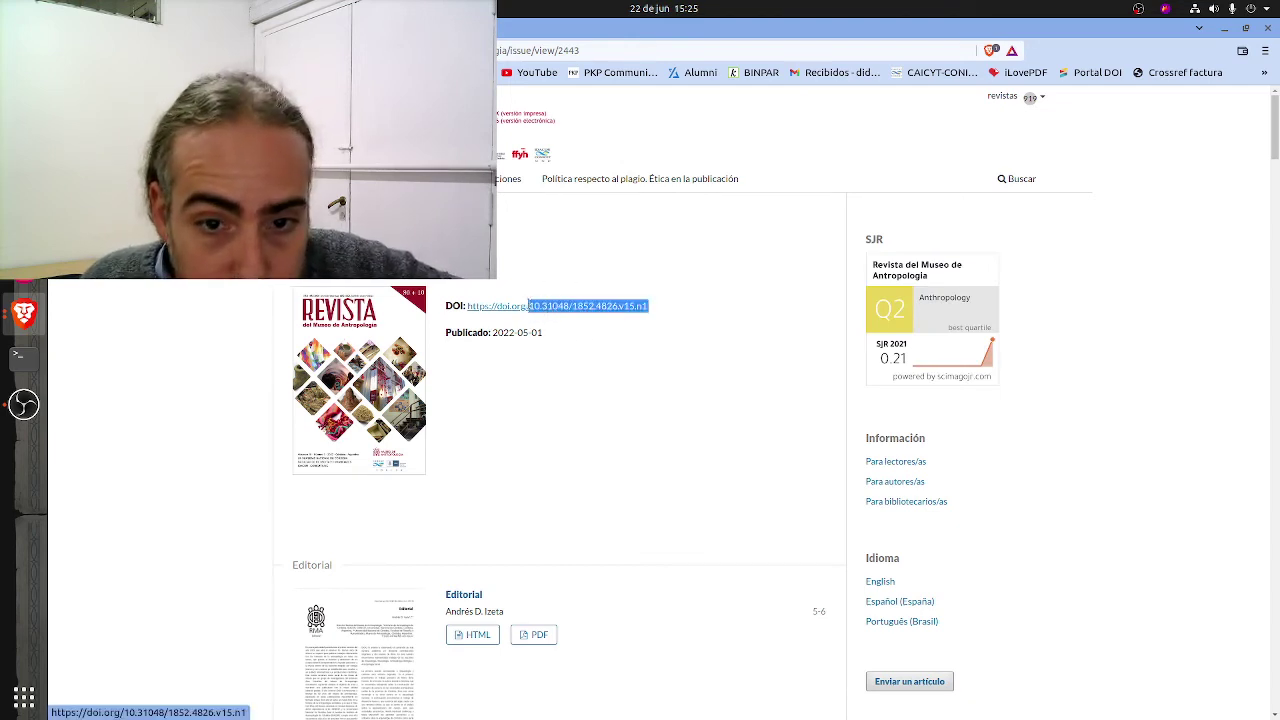
{"action": "left_click", "coordinate": [640, 317]}
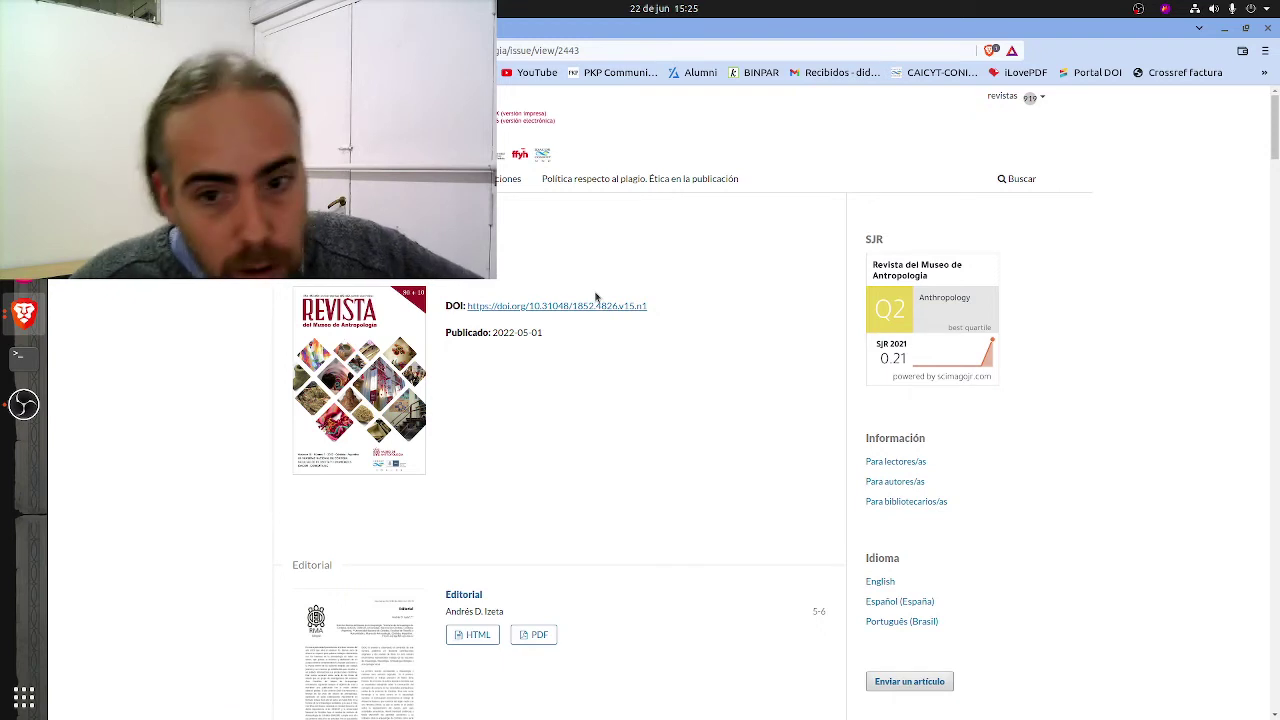
{"action": "left_click_drag", "start_coordinate": [656, 310], "coordinate": [640, 306]}
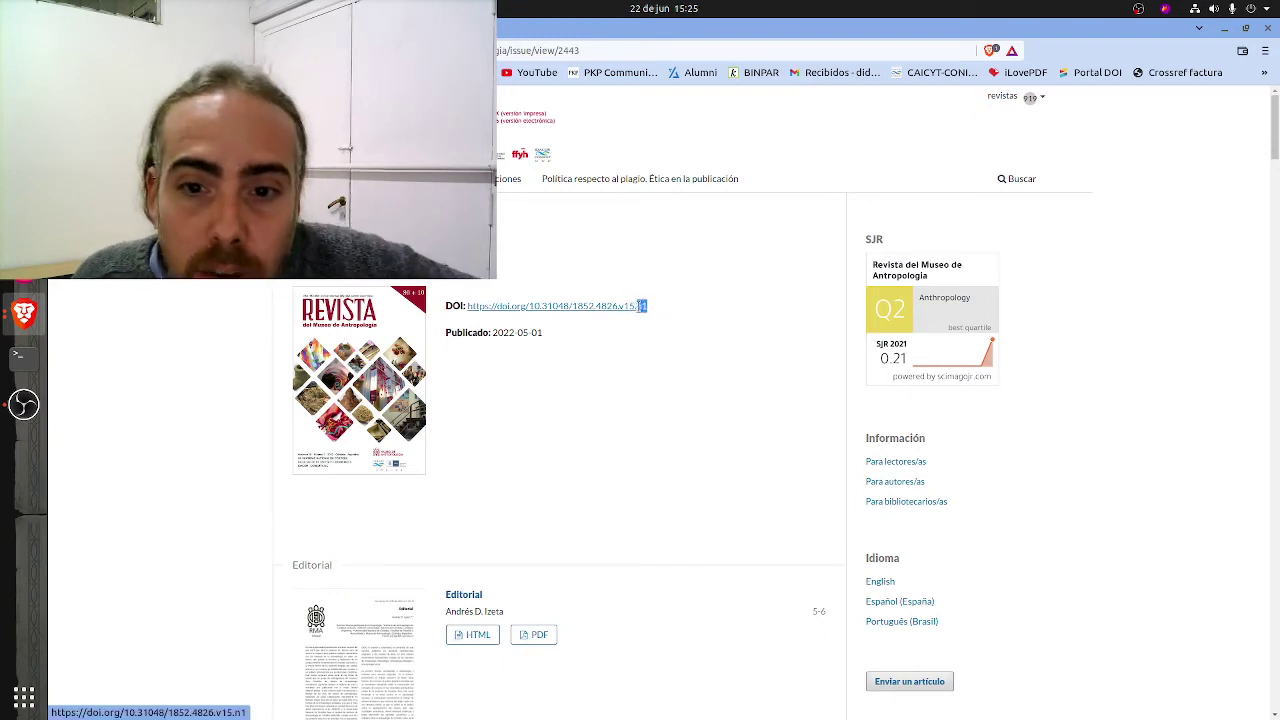
{"action": "left_click", "coordinate": [662, 320]}
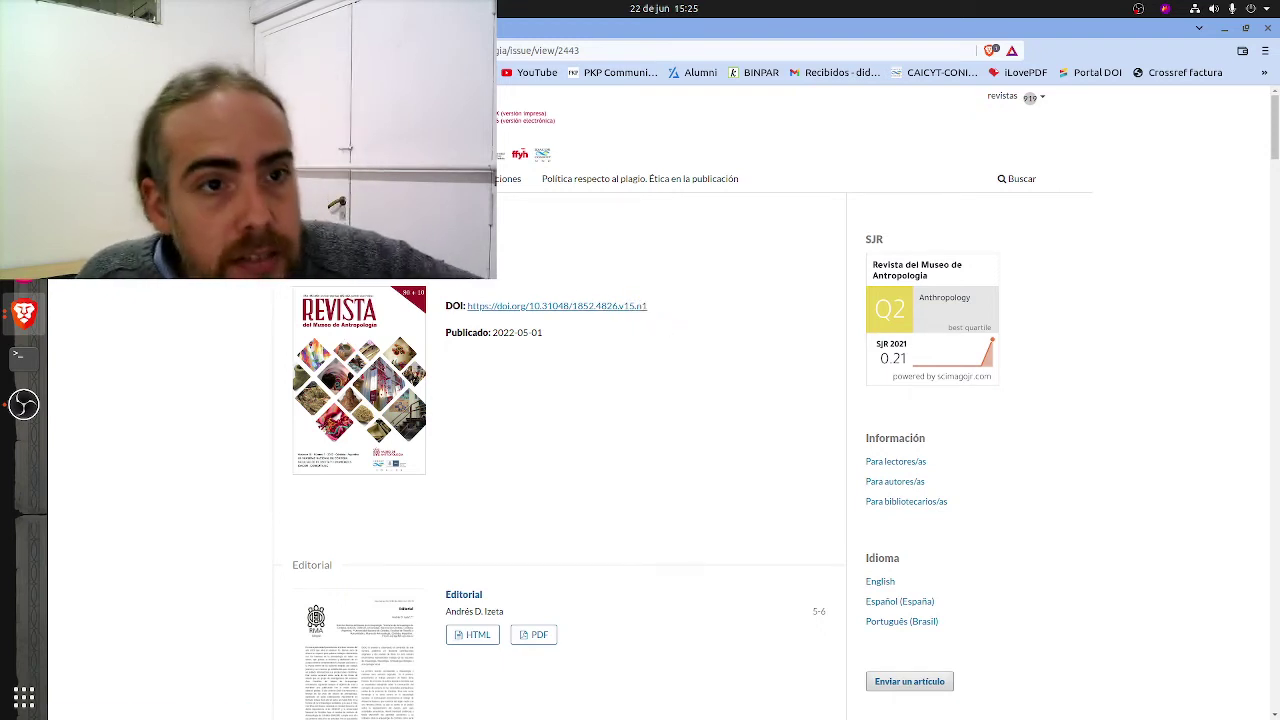
Return to the DOI plugin settings and review the custom pattern's variable descriptions and the default patterns for issues, articles and galleys.
{"action": "key", "text": "ctrl+Tab"}
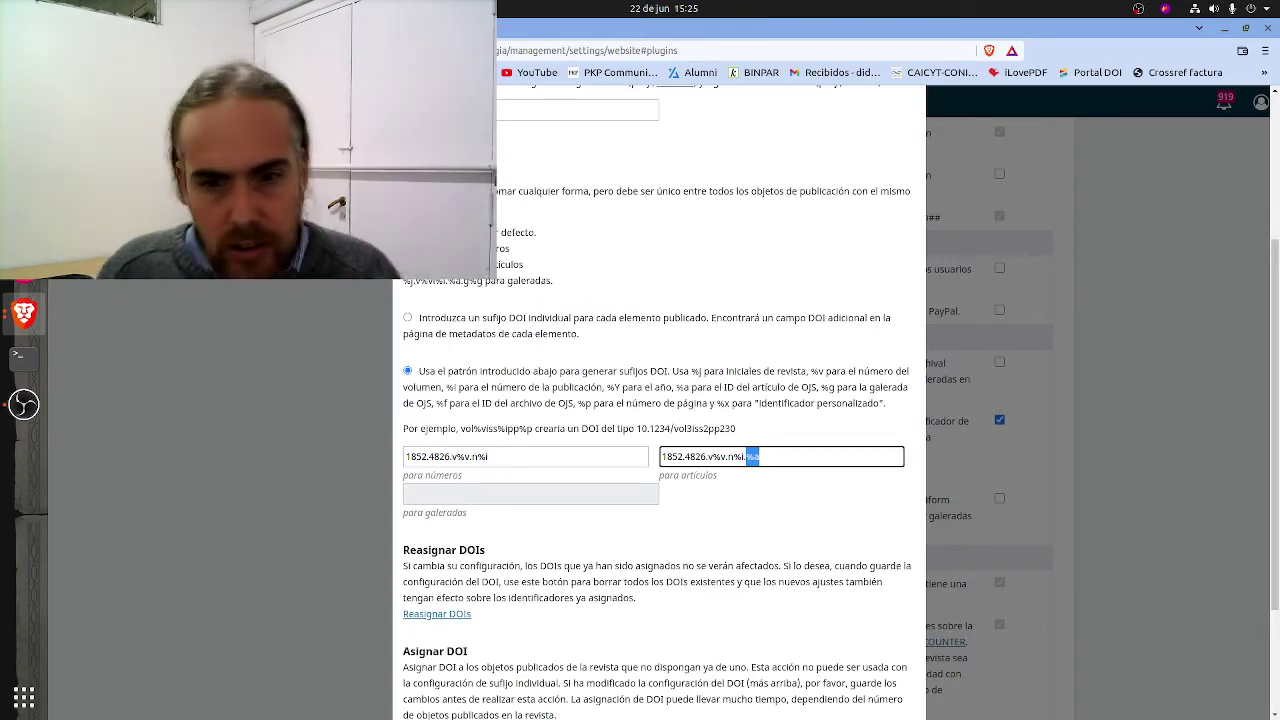
{"action": "left_click_drag", "start_coordinate": [772, 404], "coordinate": [465, 380]}
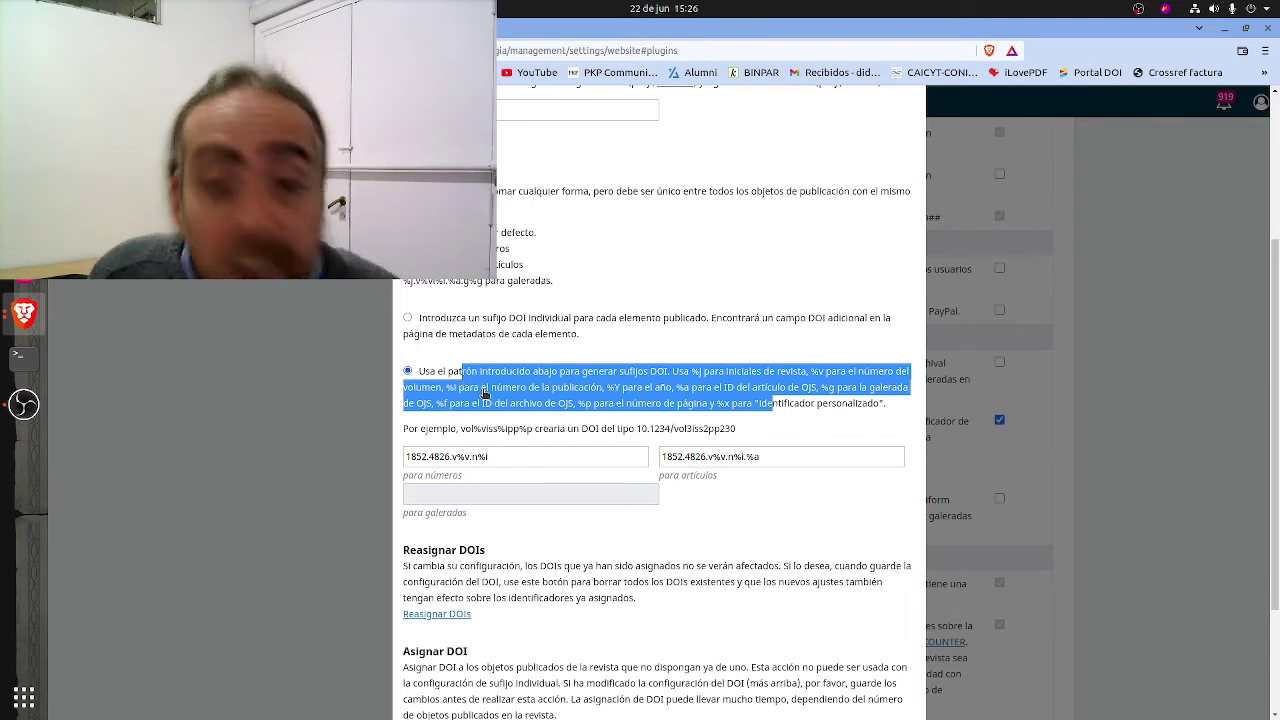
{"action": "left_click", "coordinate": [628, 263]}
{"action": "left_click_drag", "start_coordinate": [583, 286], "coordinate": [470, 246]}
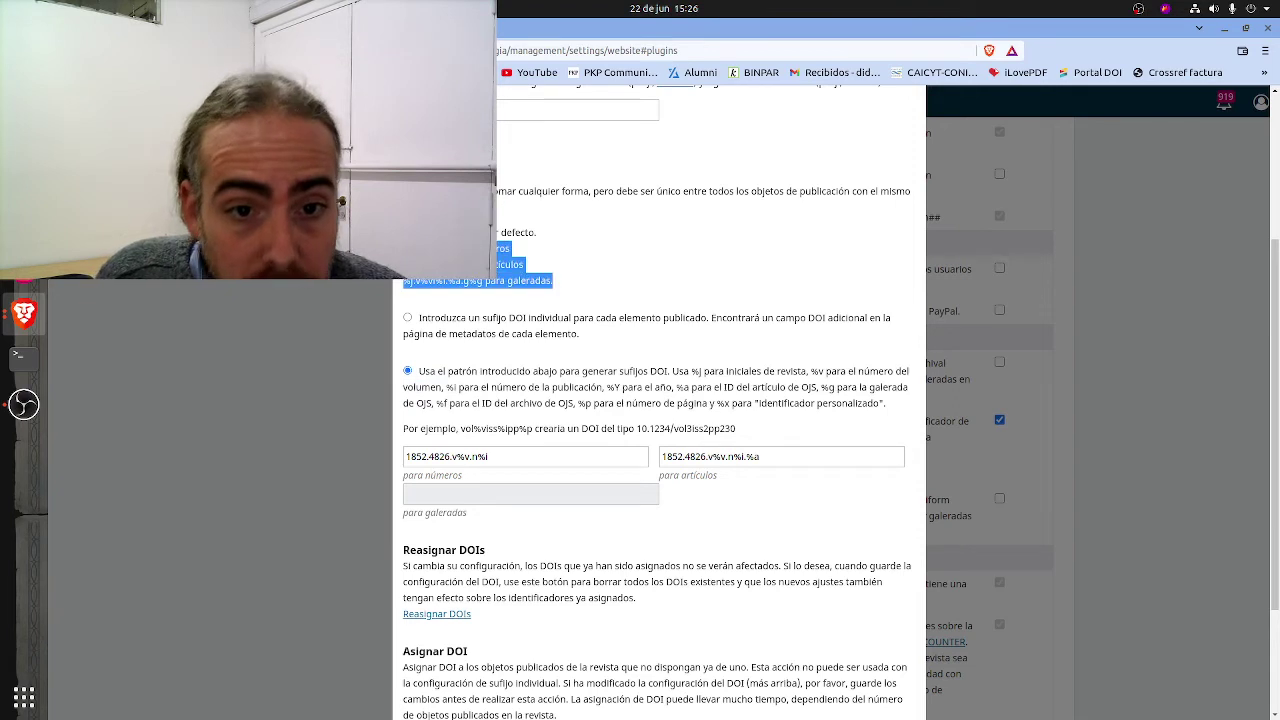
{"action": "left_click", "coordinate": [411, 284]}
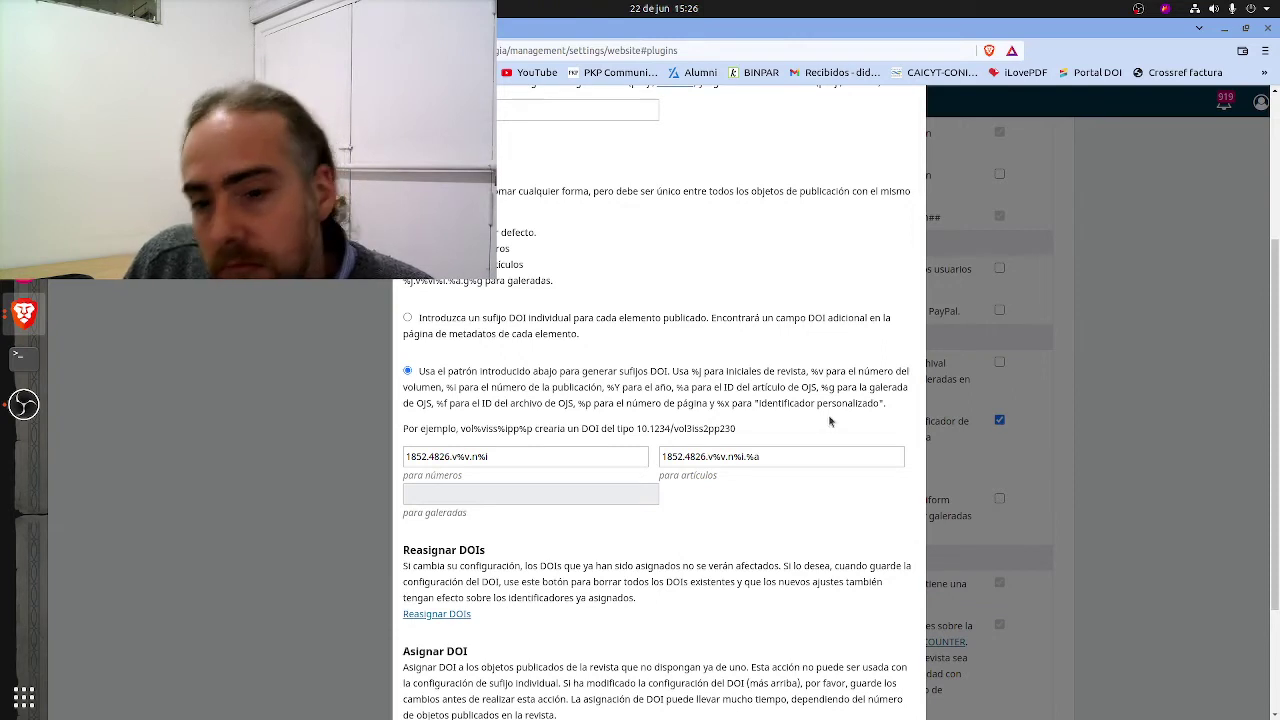
Review the custom suffix pattern description and the option to enter an individual DOI suffix for each published item.
{"action": "left_click_drag", "start_coordinate": [887, 404], "coordinate": [646, 379]}
{"action": "left_click", "coordinate": [646, 379]}
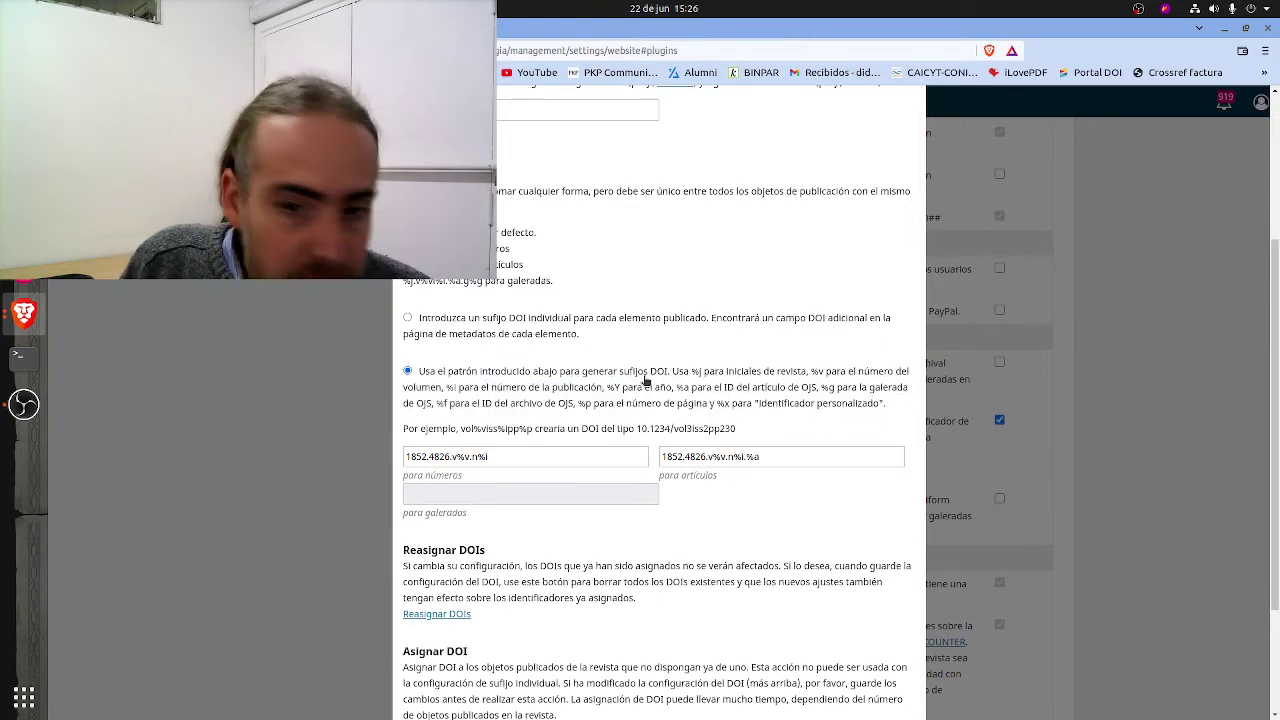
{"action": "left_click_drag", "start_coordinate": [590, 335], "coordinate": [418, 320]}
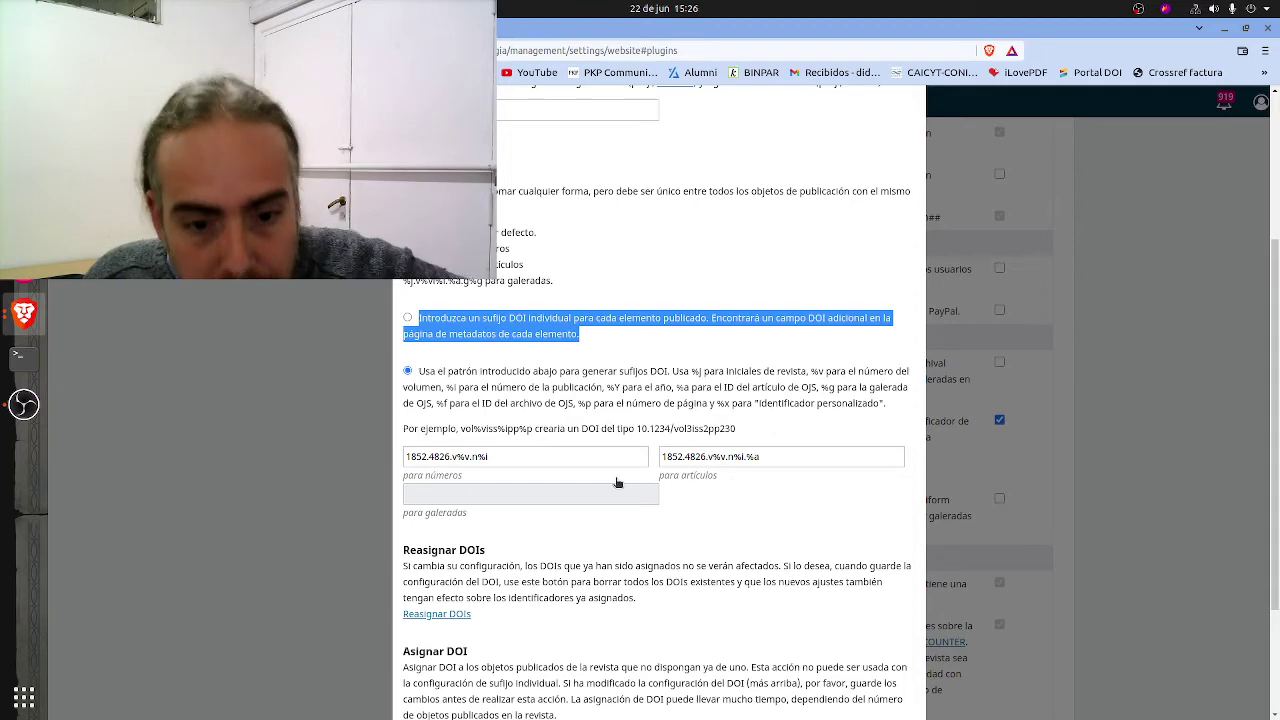
Examine the Asignar DOI section, which covers assigning DOIs to published objects that do not have one.
{"action": "scroll", "coordinate": [633, 512], "scroll_direction": "down", "scroll_amount": 1}
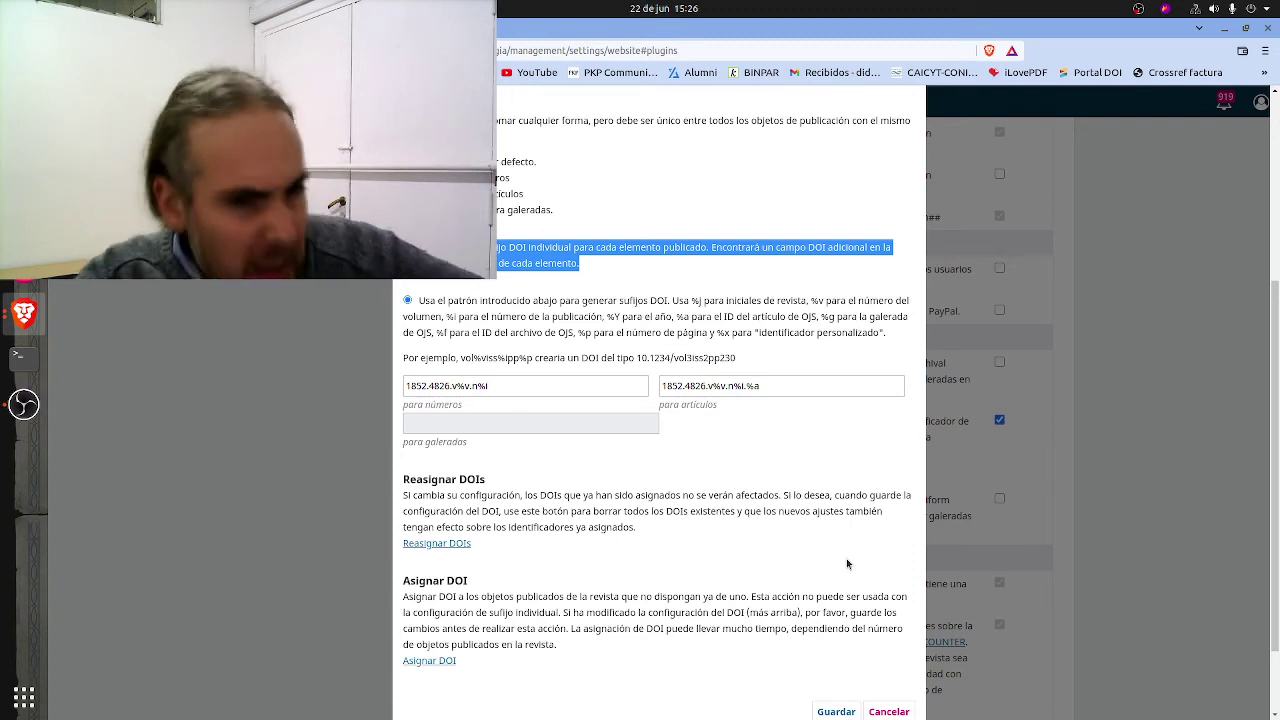
{"action": "left_click", "coordinate": [785, 526]}
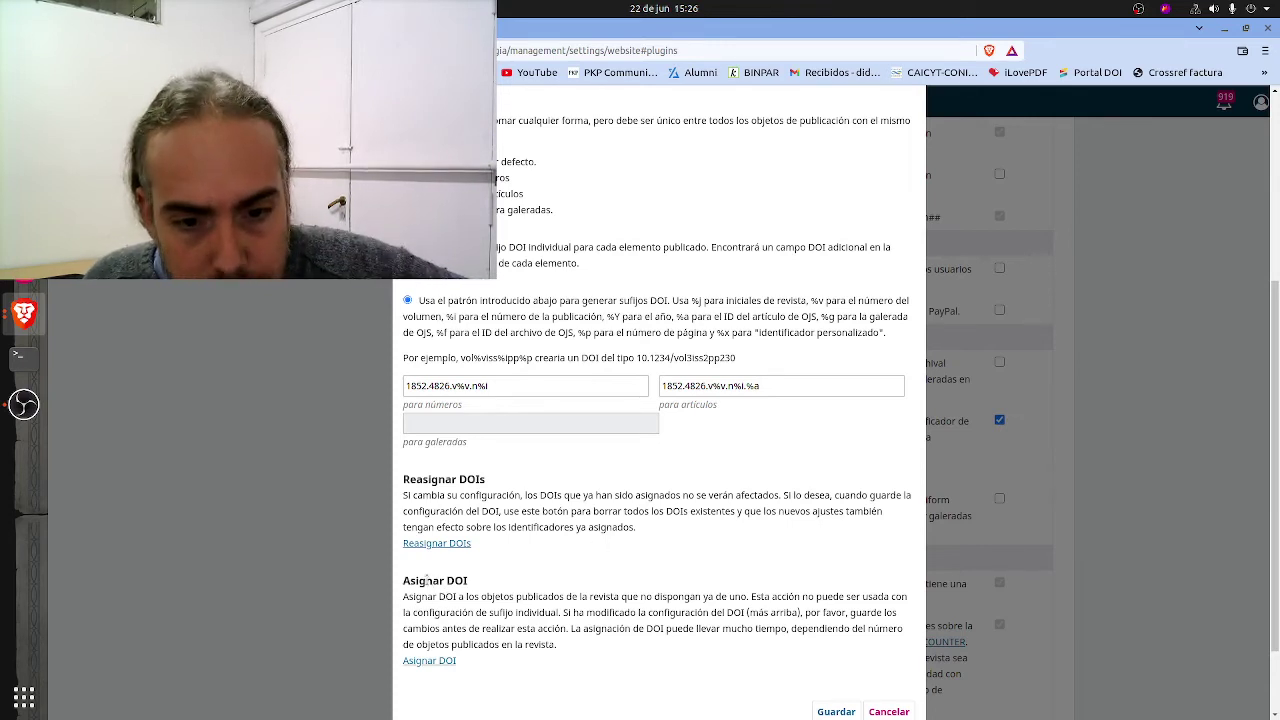
{"action": "left_click_drag", "start_coordinate": [424, 580], "coordinate": [472, 590]}
{"action": "left_click", "coordinate": [472, 597]}
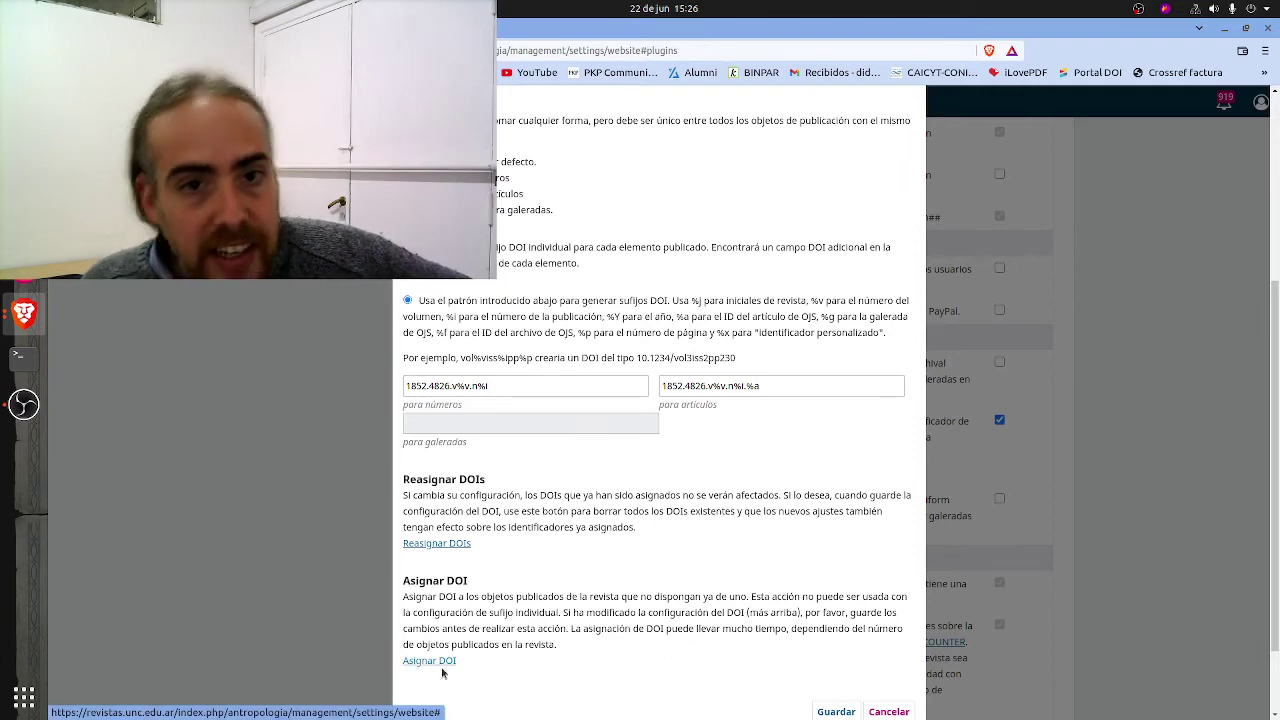
Check the suffix pattern field for galleys beneath the issue and article patterns.
{"action": "scroll", "coordinate": [565, 423], "scroll_direction": "up", "scroll_amount": 3}
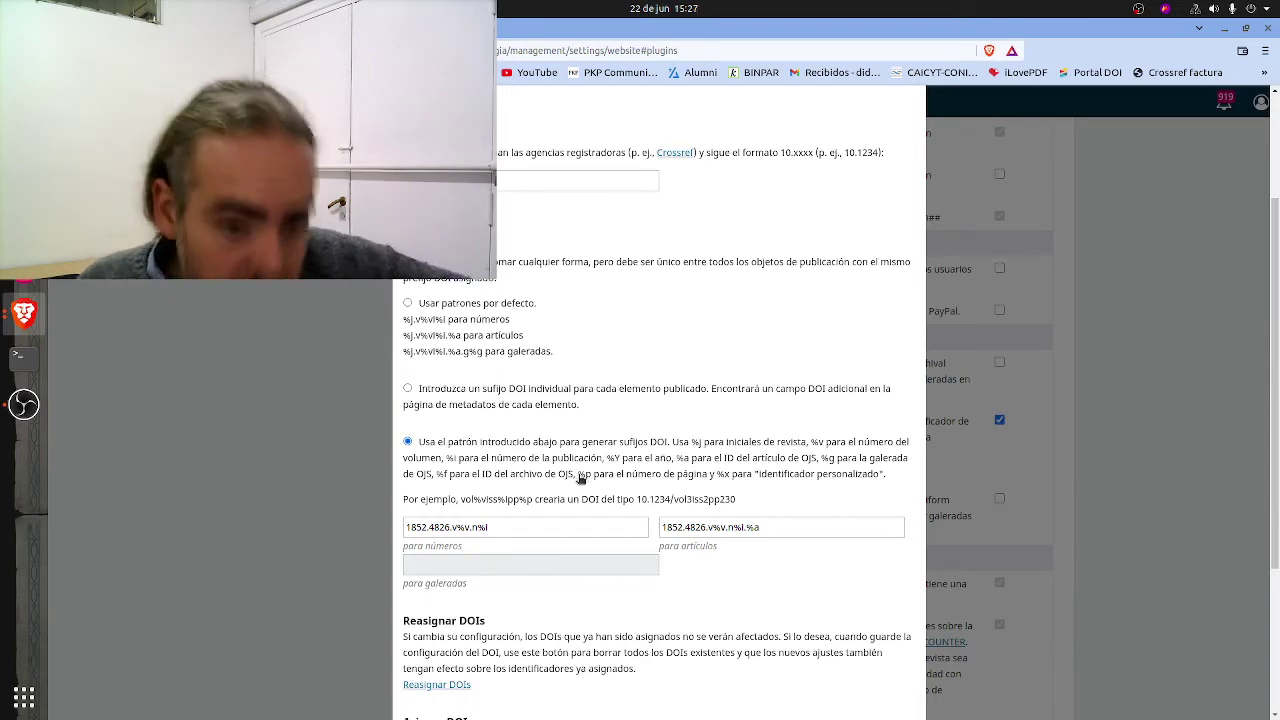
{"action": "double_click", "coordinate": [447, 584]}
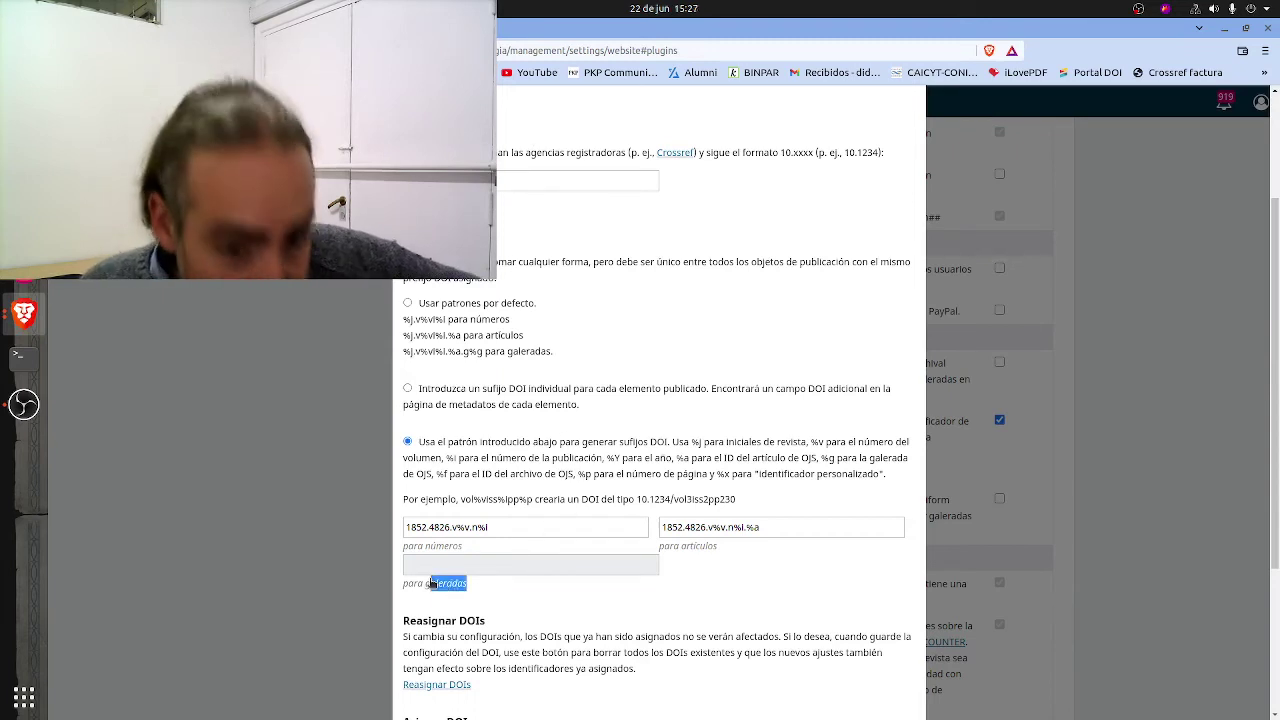
{"action": "left_click", "coordinate": [466, 587]}
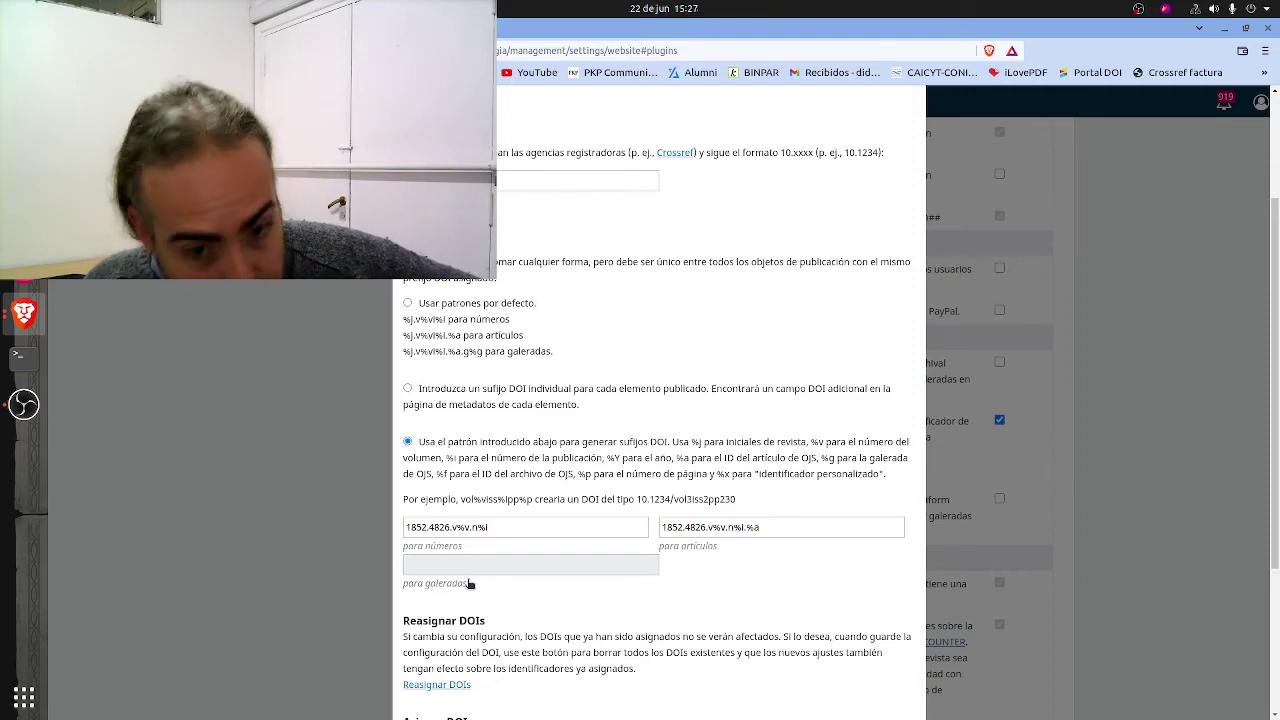
Examine the Reasignar DOIs section and its explanation of how configuration changes relate to already assigned DOIs.
{"action": "scroll", "coordinate": [472, 584], "scroll_direction": "down", "scroll_amount": 3}
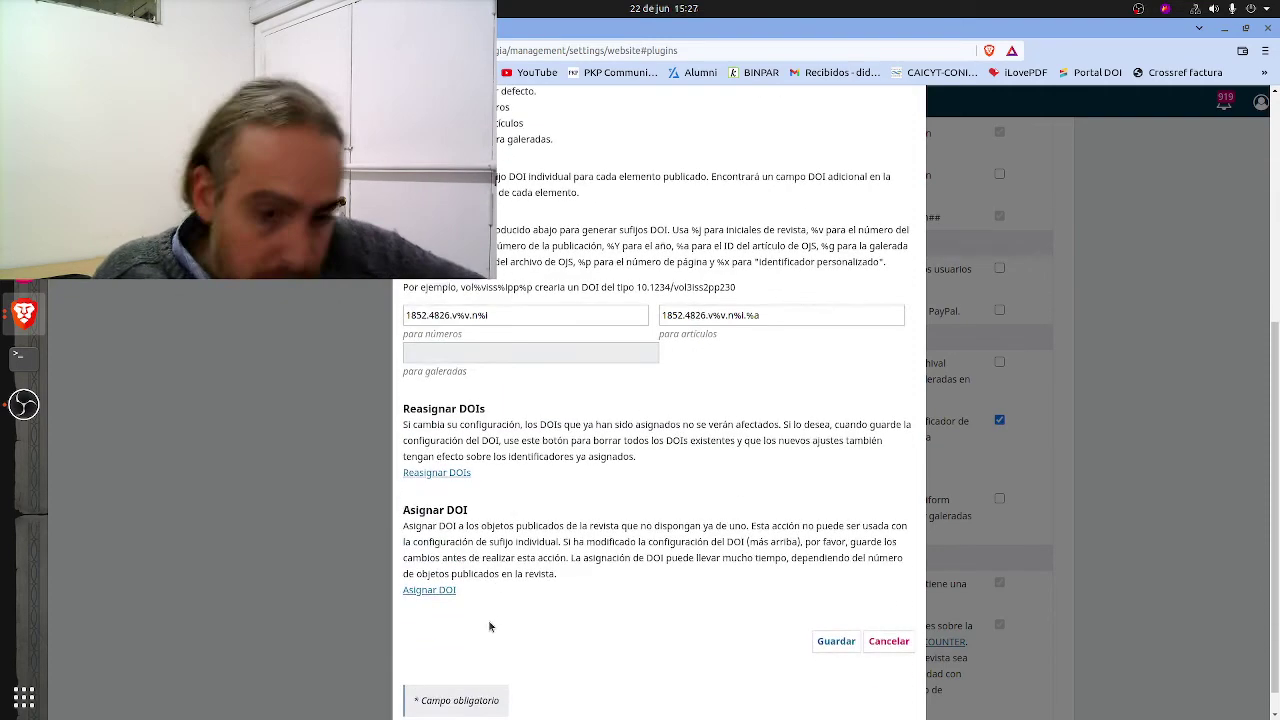
{"action": "left_click_drag", "start_coordinate": [417, 410], "coordinate": [486, 410]}
{"action": "left_click", "coordinate": [486, 410]}
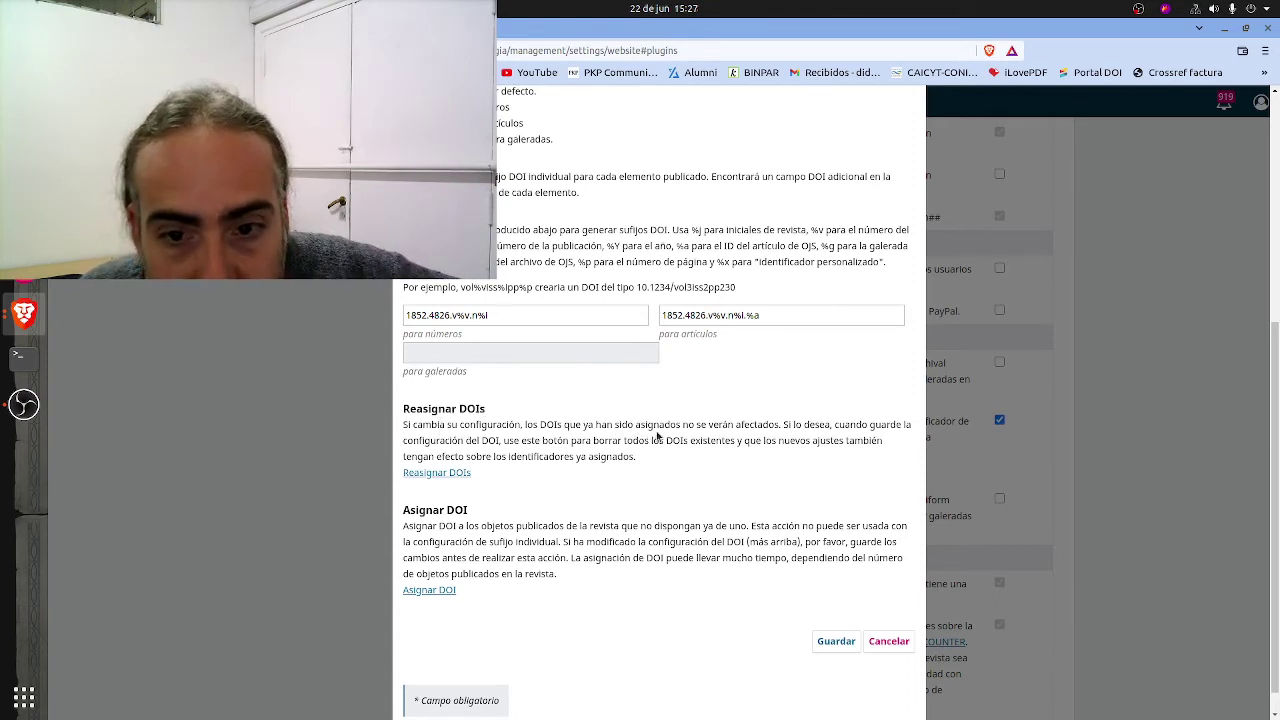
{"action": "left_click_drag", "start_coordinate": [776, 425], "coordinate": [403, 426]}
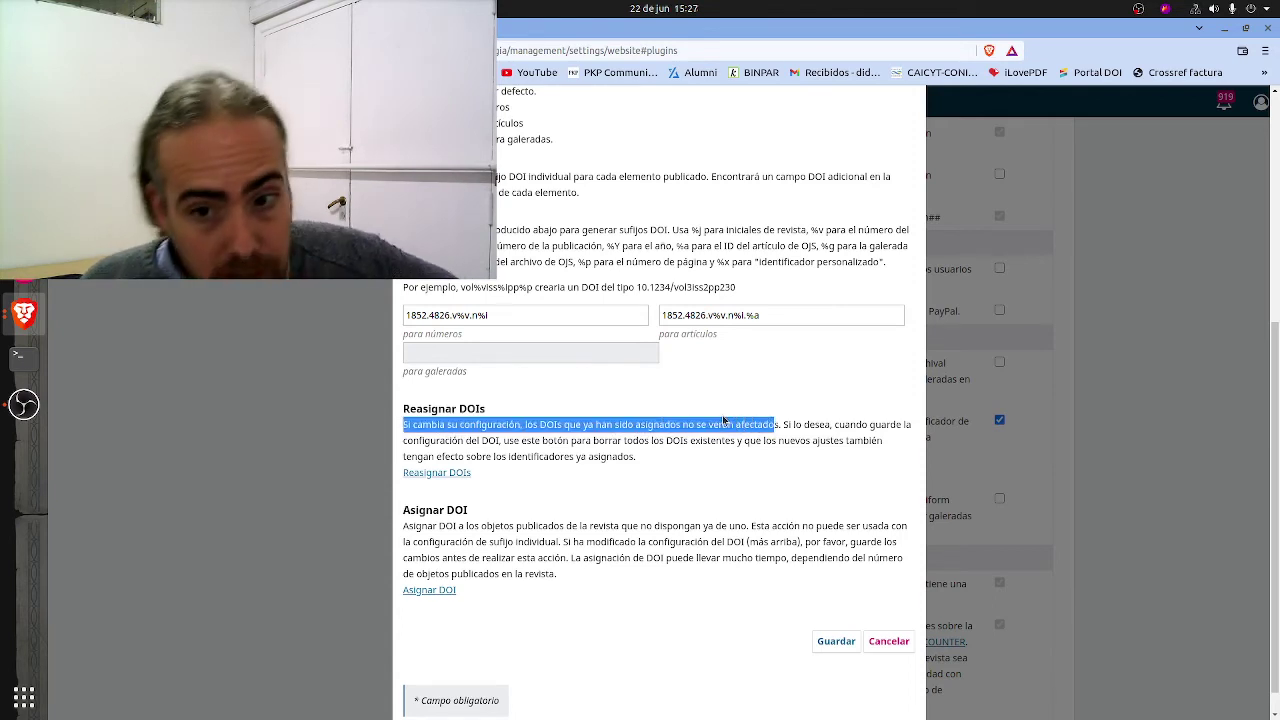
{"action": "left_click", "coordinate": [737, 427]}
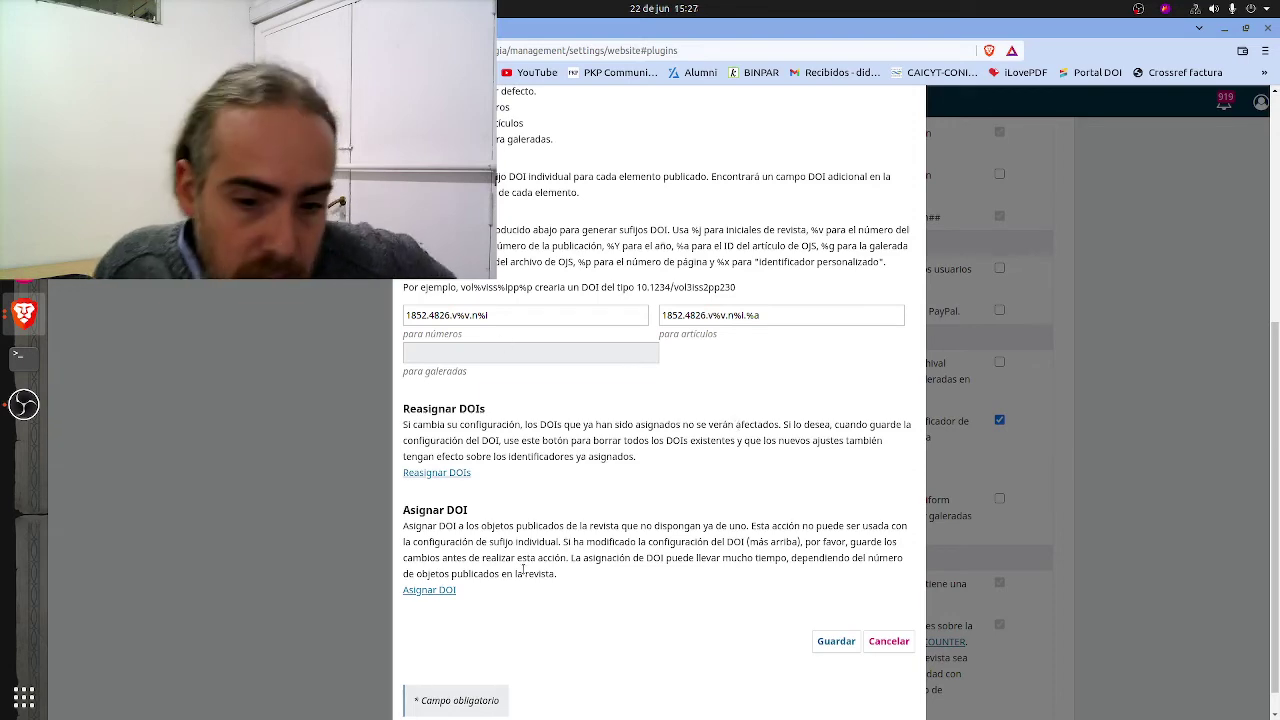
Recheck the issue and article suffix patterns, and close the DOI plugin settings without saving.
{"action": "scroll", "coordinate": [826, 529], "scroll_direction": "up", "scroll_amount": 2}
{"action": "scroll", "coordinate": [810, 525], "scroll_direction": "up", "scroll_amount": 2}
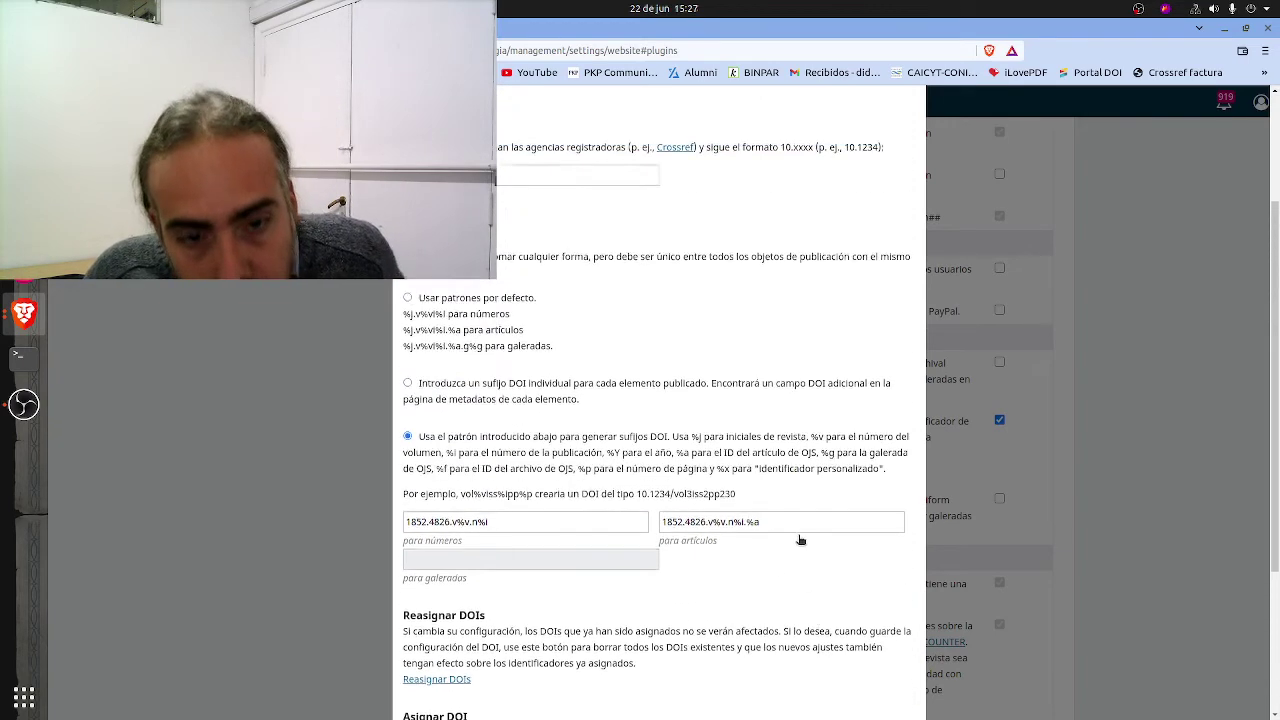
{"action": "scroll", "coordinate": [805, 537], "scroll_direction": "down", "scroll_amount": 5}
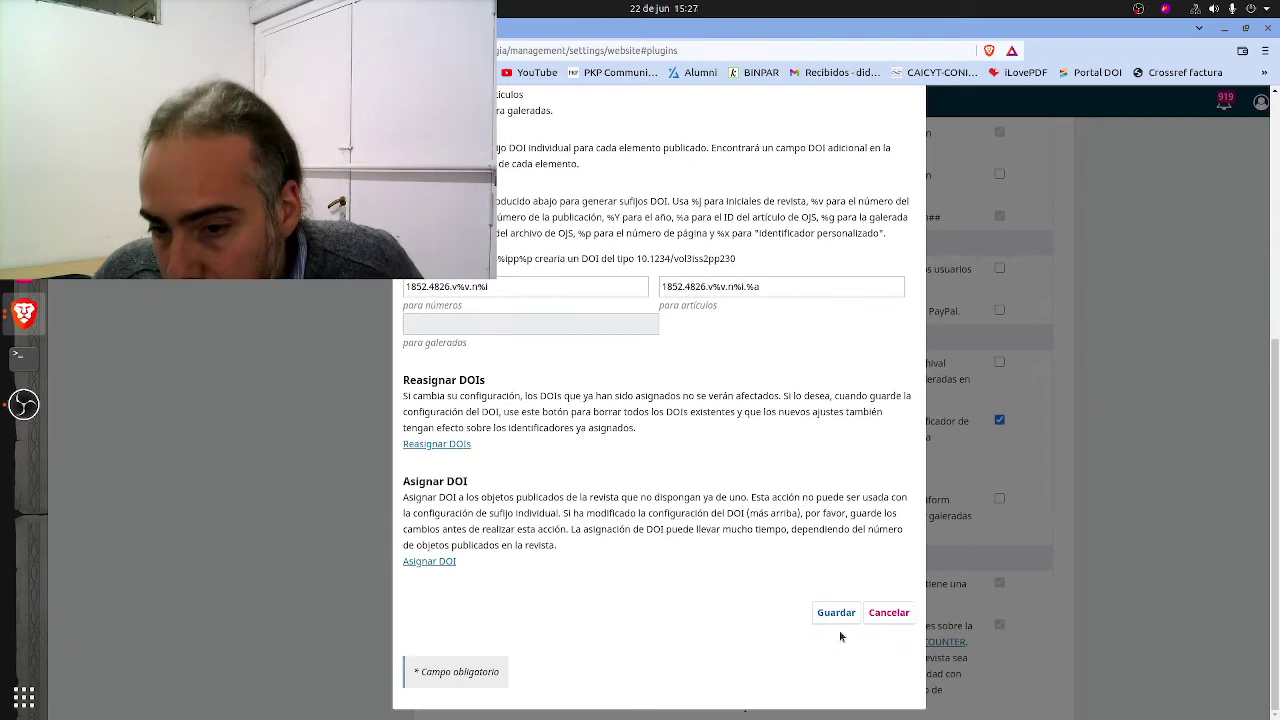
{"action": "left_click", "coordinate": [892, 615]}
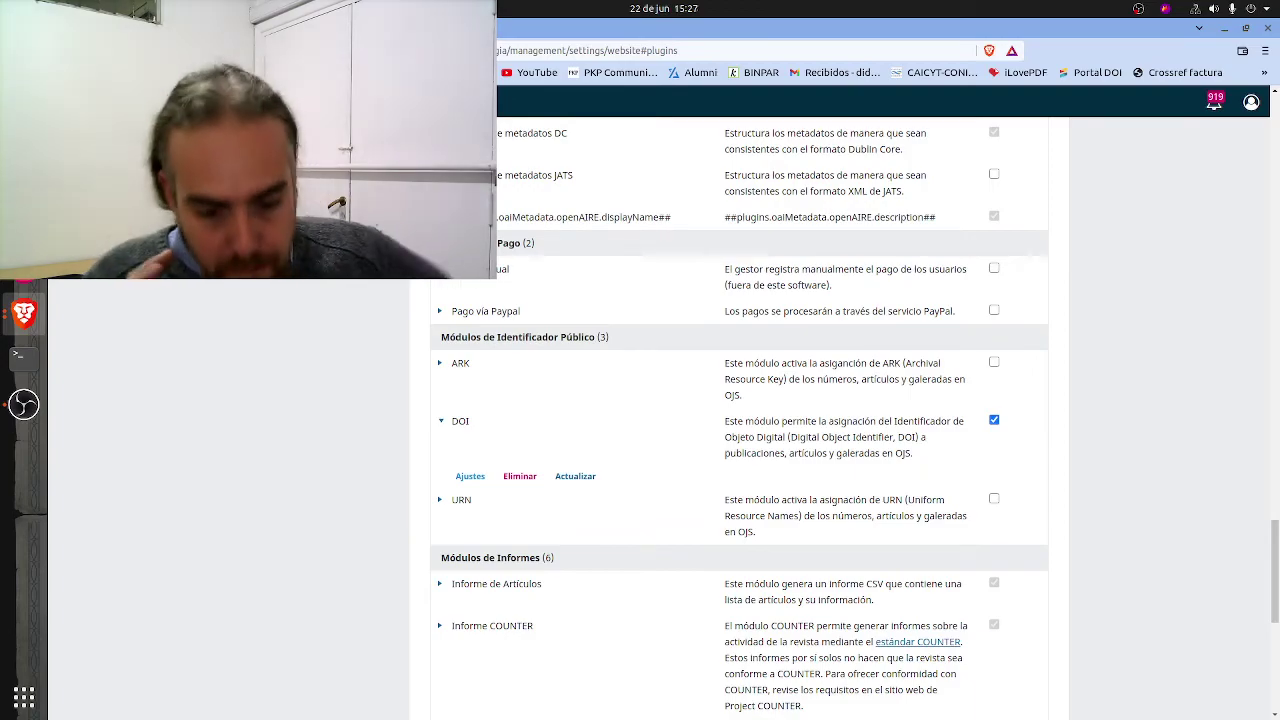
Leave the plugin list and open the journal's submissions page.
{"action": "scroll", "coordinate": [740, 420], "scroll_direction": "up", "scroll_amount": 15}
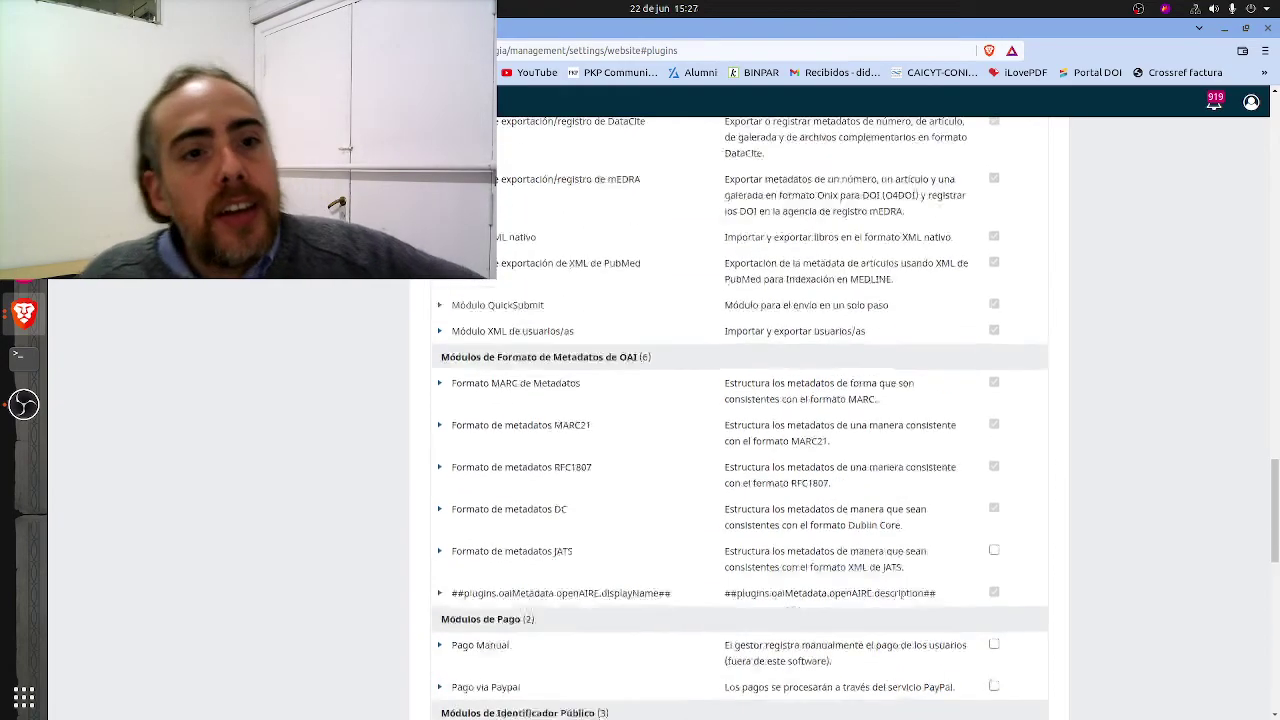
{"action": "scroll", "coordinate": [740, 420], "scroll_direction": "up", "scroll_amount": 10}
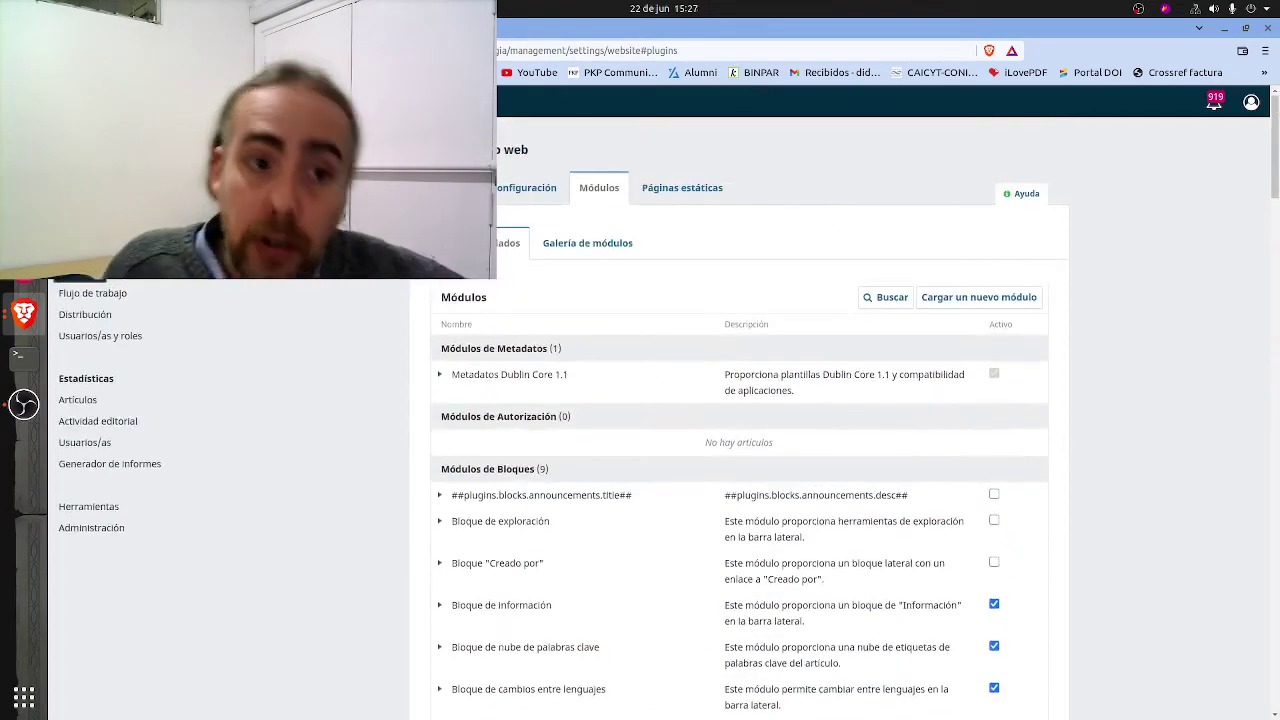
{"action": "left_click", "coordinate": [80, 145]}
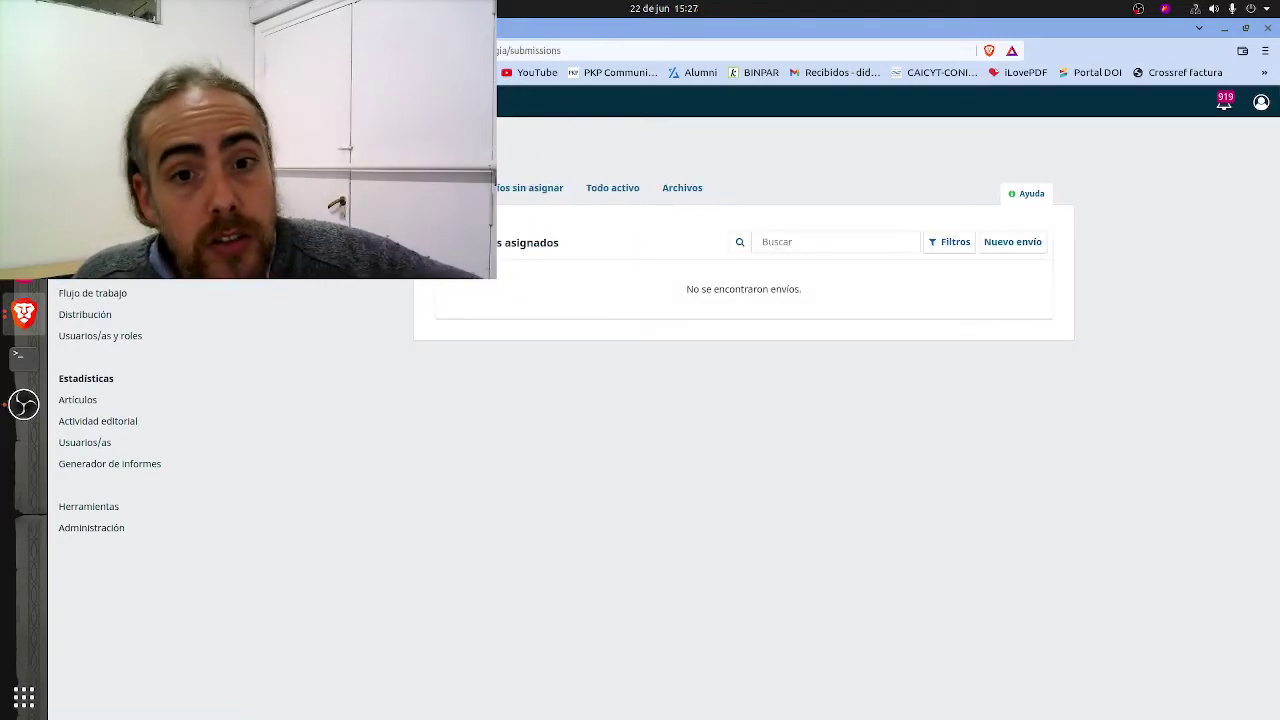
Switch to the public journal site and, from the current issue on its home page, open the article about agropottery societies of Soto, Córdoba.
{"action": "key", "text": "ctrl+Tab"}
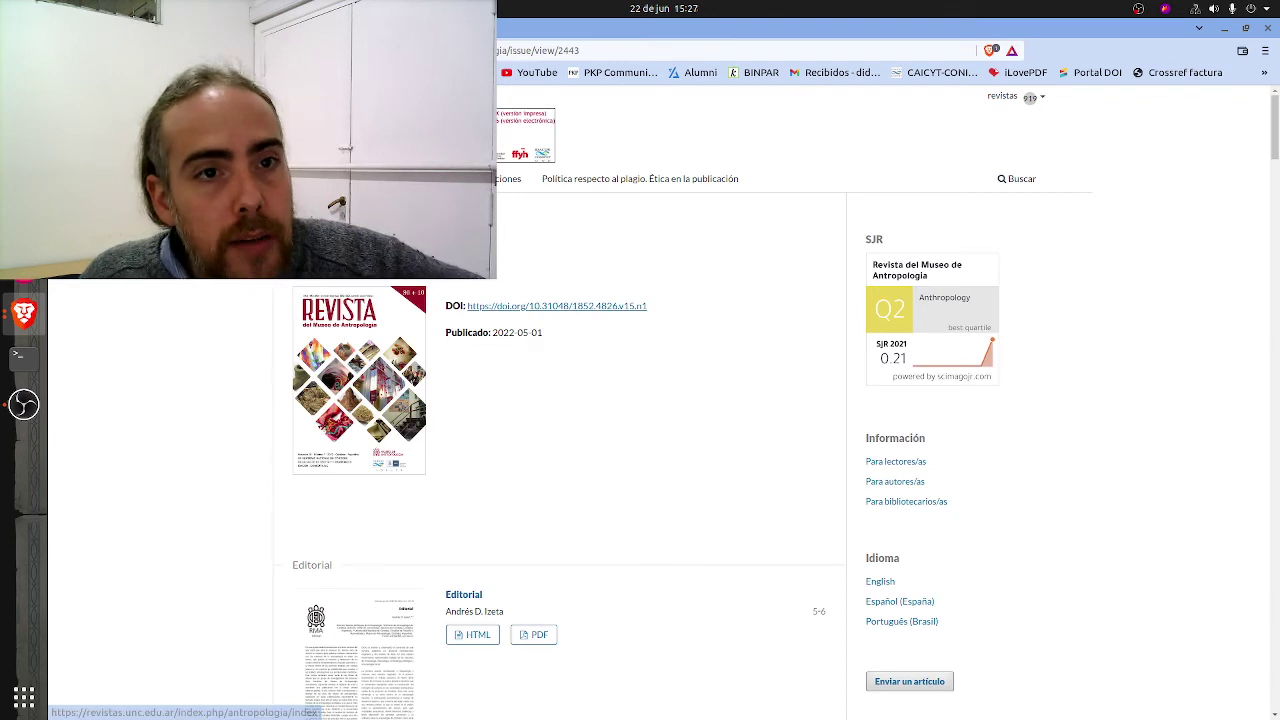
{"action": "key", "text": "ctrl+Tab"}
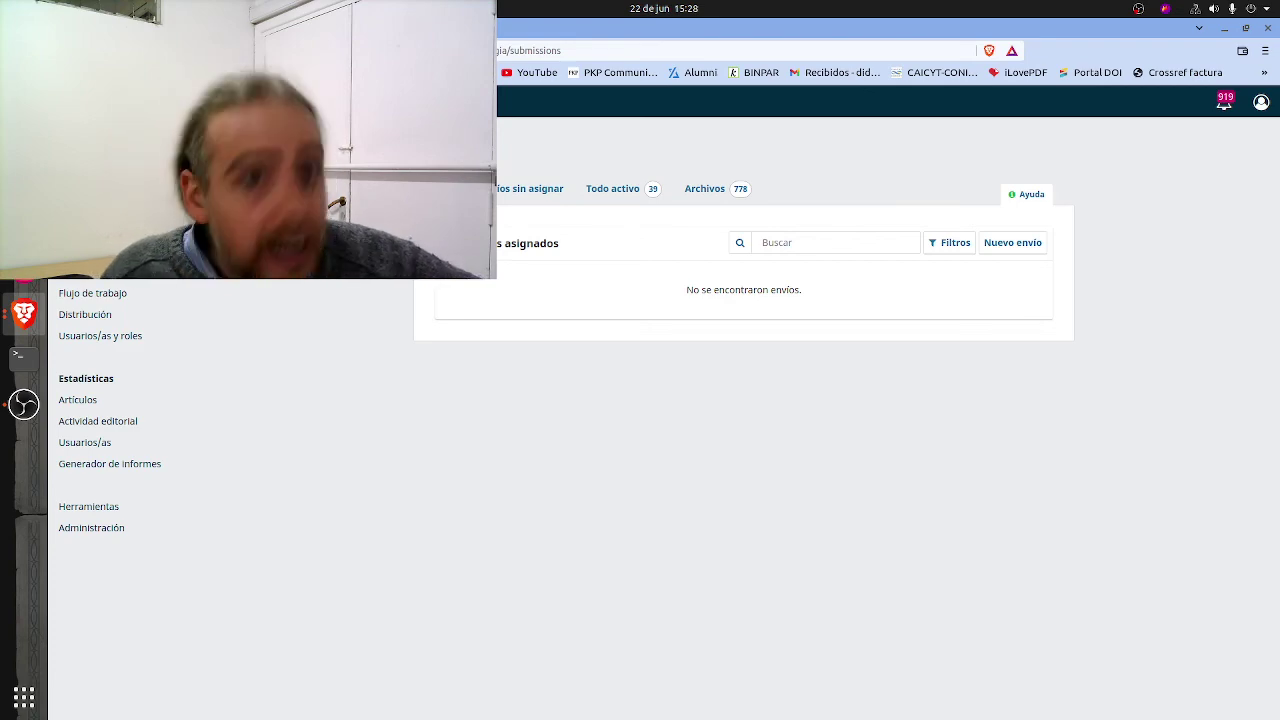
{"action": "scroll", "coordinate": [506, 451], "scroll_direction": "down", "scroll_amount": 10}
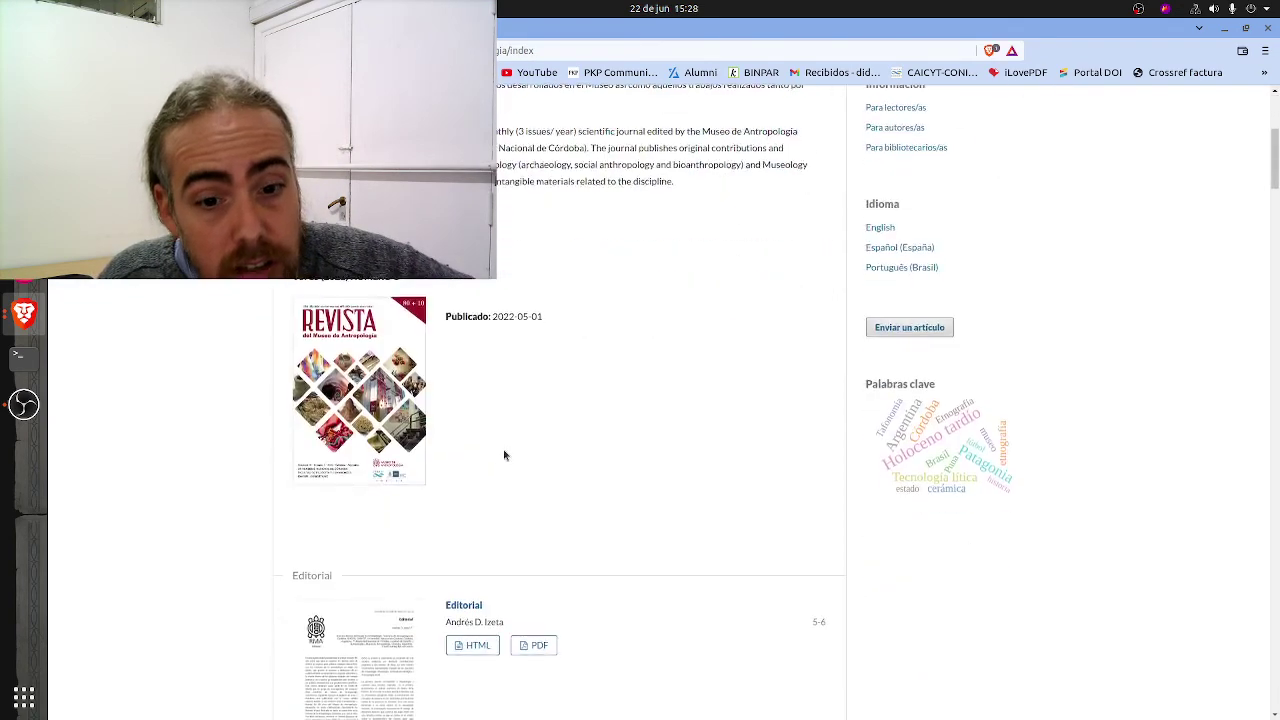
{"action": "left_click", "coordinate": [498, 553]}
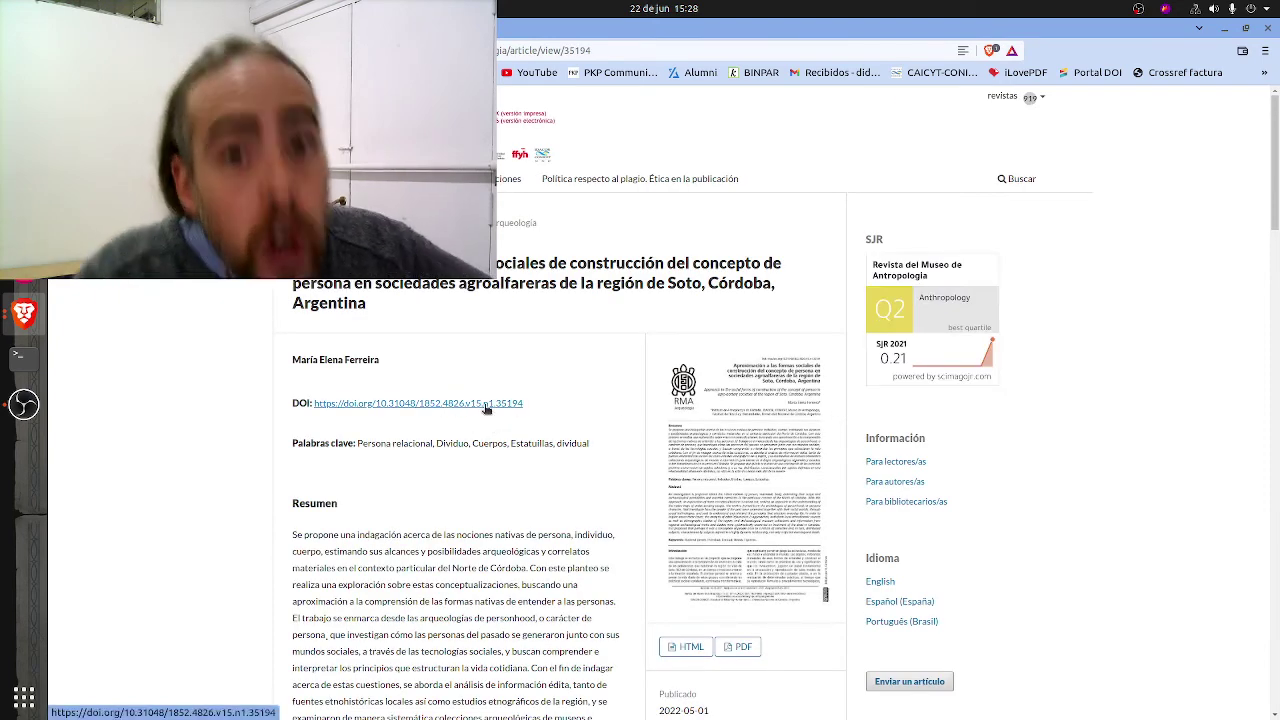
Follow the article's DOI link to test where it leads, and examine the full DOI address.
{"action": "left_click", "coordinate": [486, 404]}
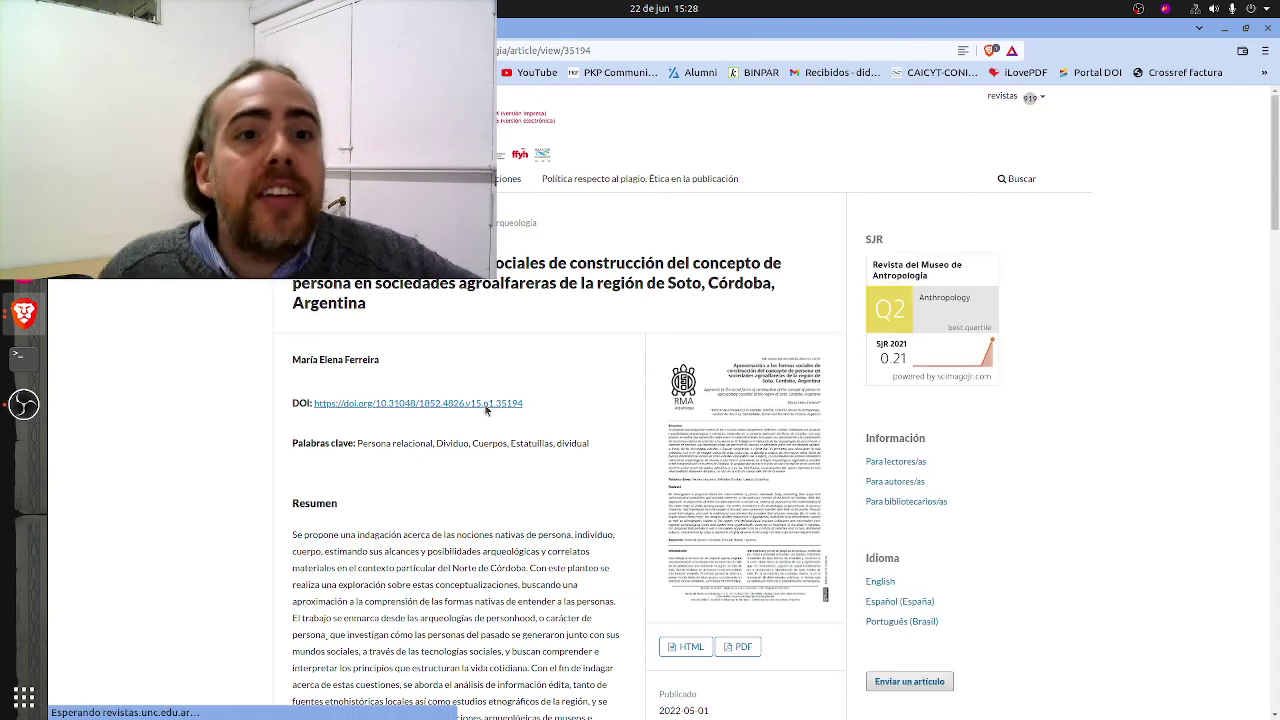
{"action": "left_click_drag", "start_coordinate": [536, 412], "coordinate": [312, 406]}
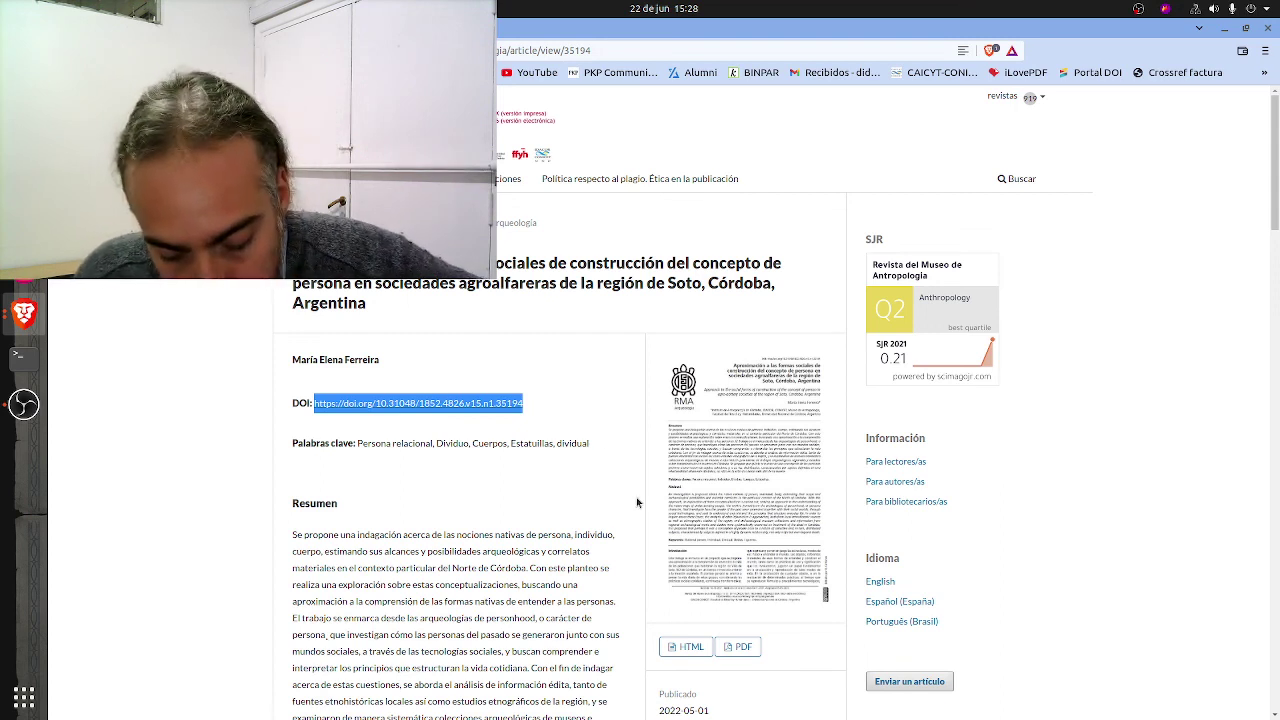
{"action": "left_click", "coordinate": [562, 421]}
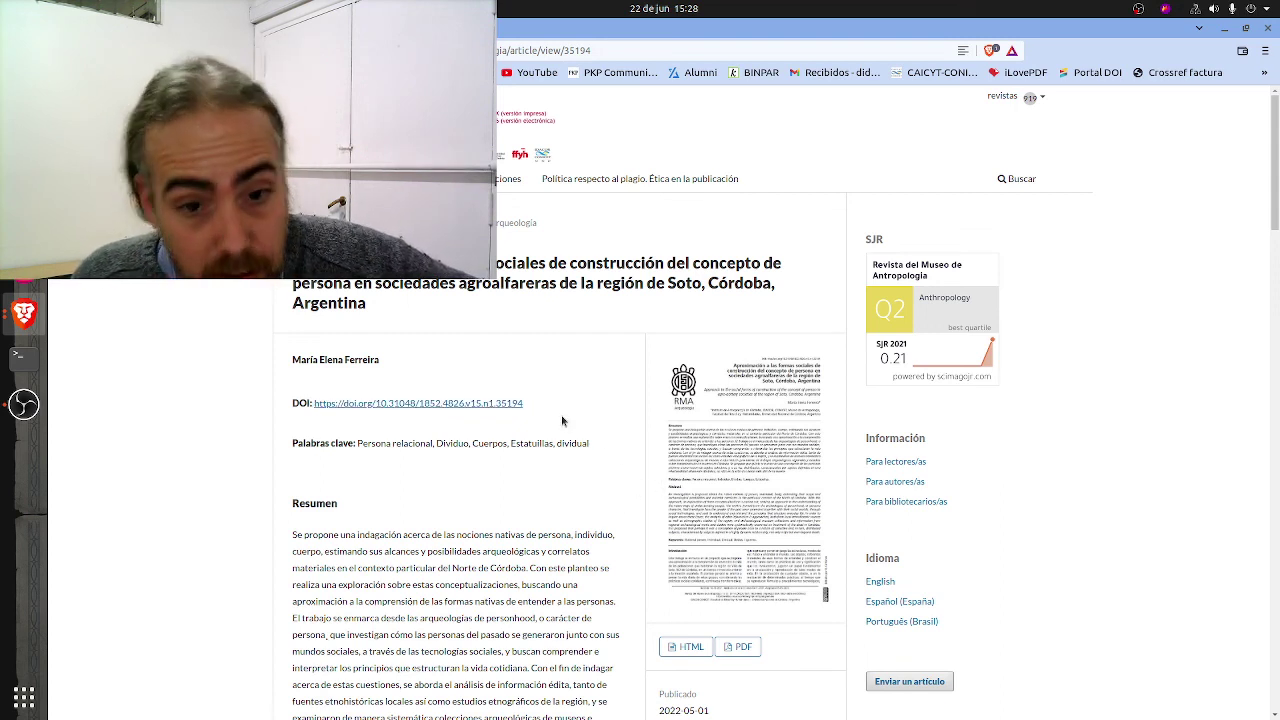
{"action": "left_click", "coordinate": [425, 406]}
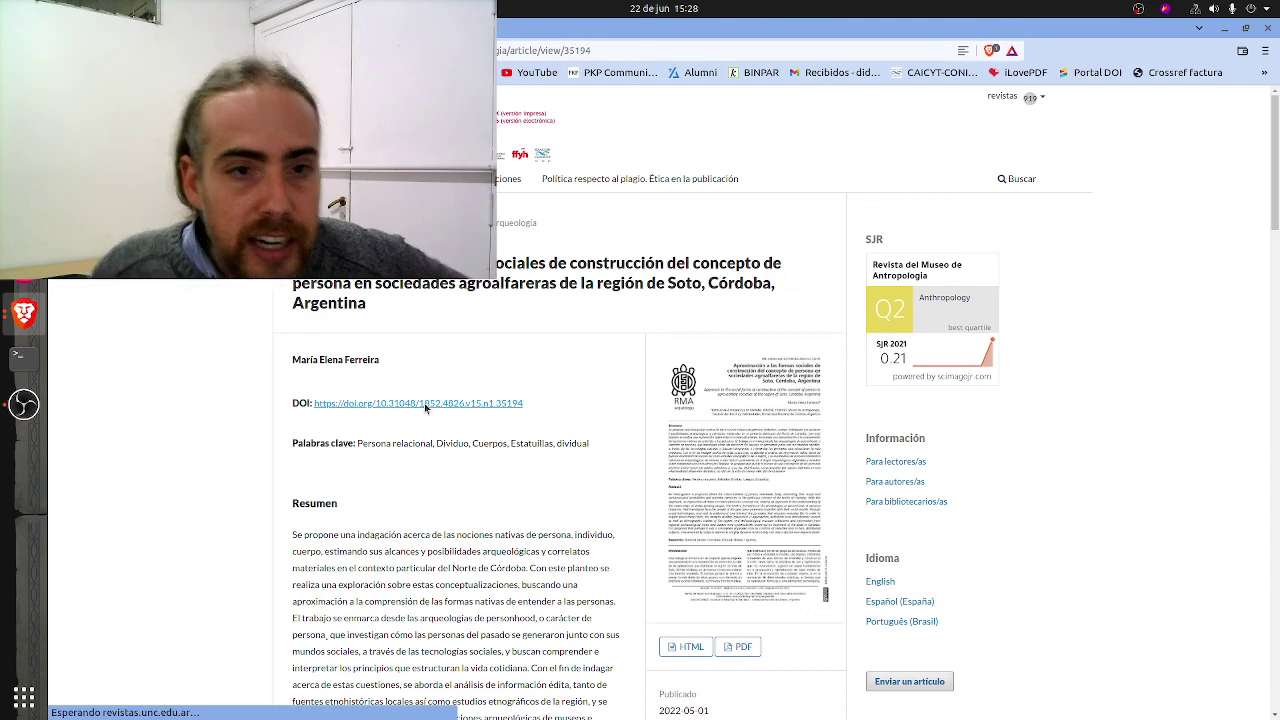